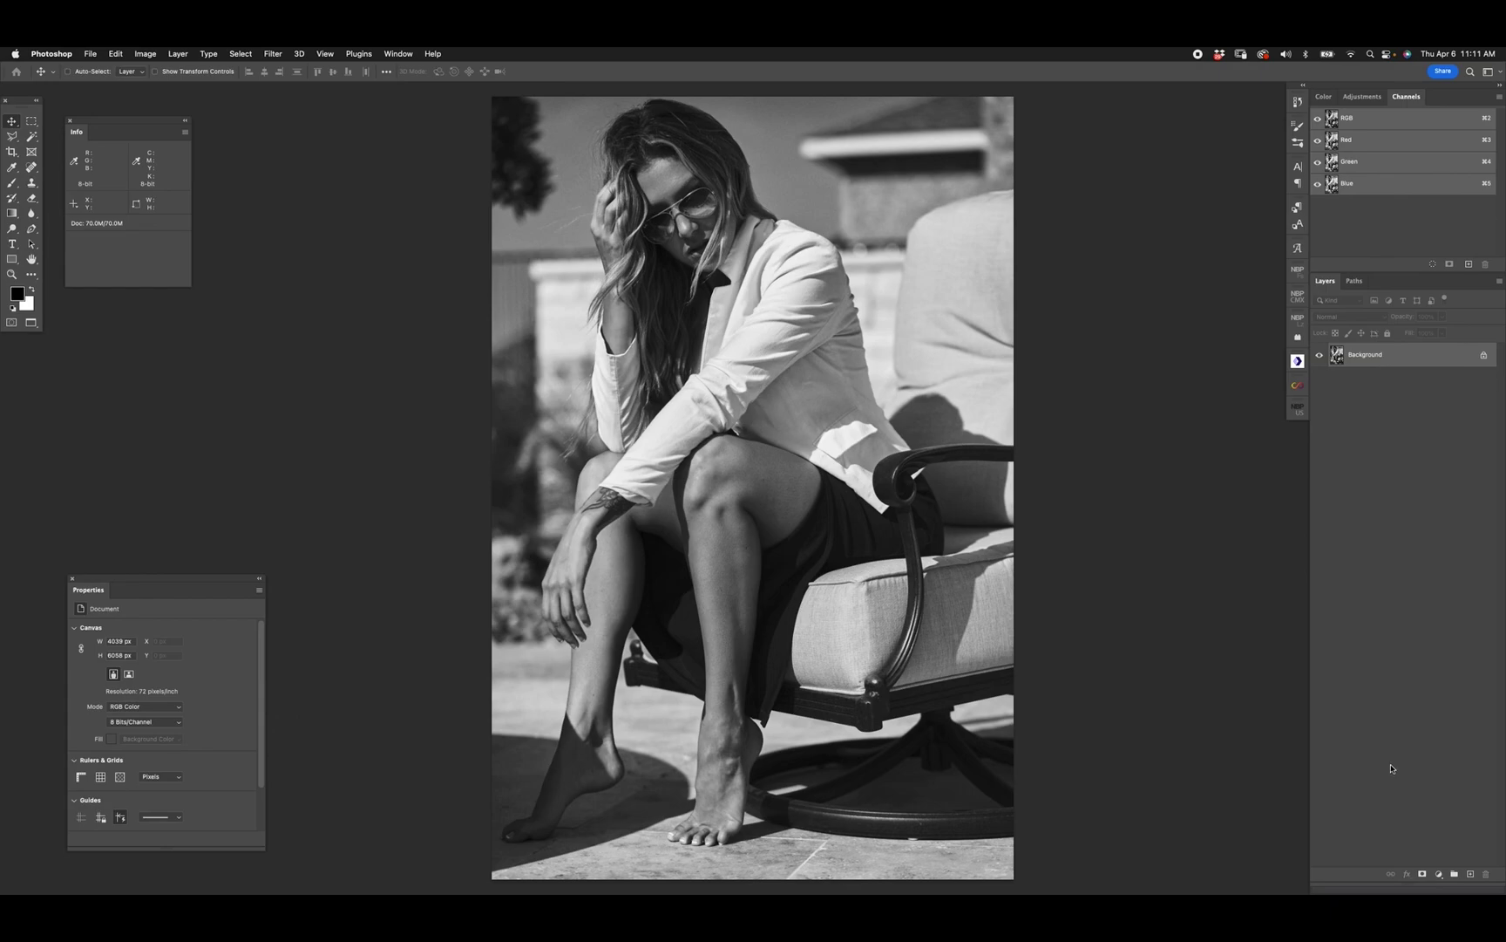
# - Bring up the adjustment layer type list from the Layers panel's new fill/adjustment button
pyautogui.click(1438, 874)
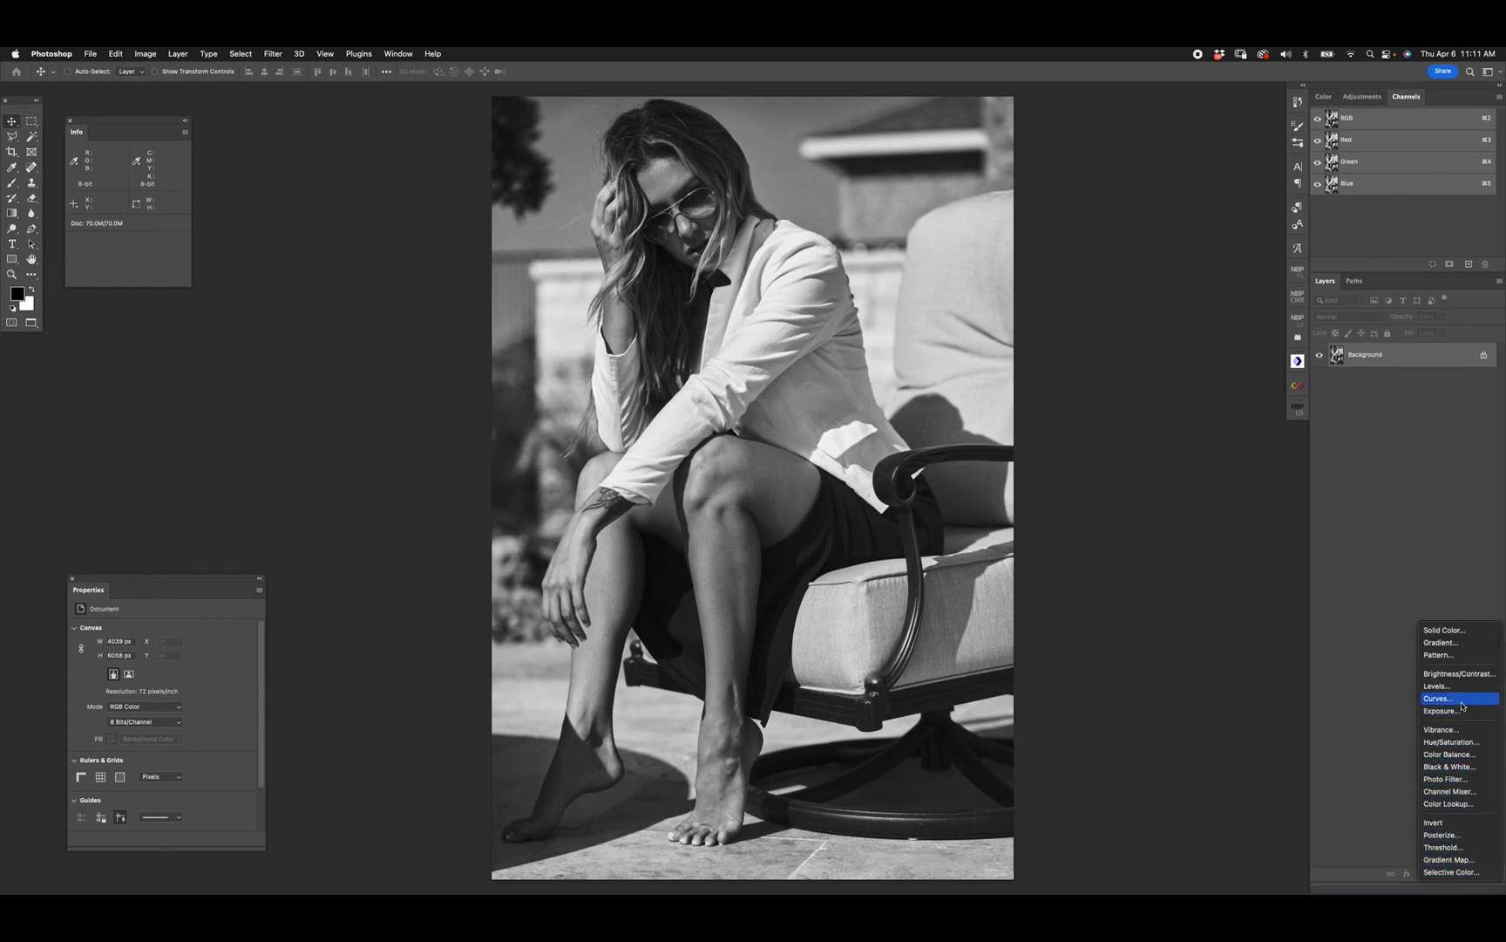
# - Add a Luminosity-mode Curves layer lifting midtones from 111 to 139, then invert its mask to black
pyautogui.click(1462, 705)
pyautogui.click(1340, 318)
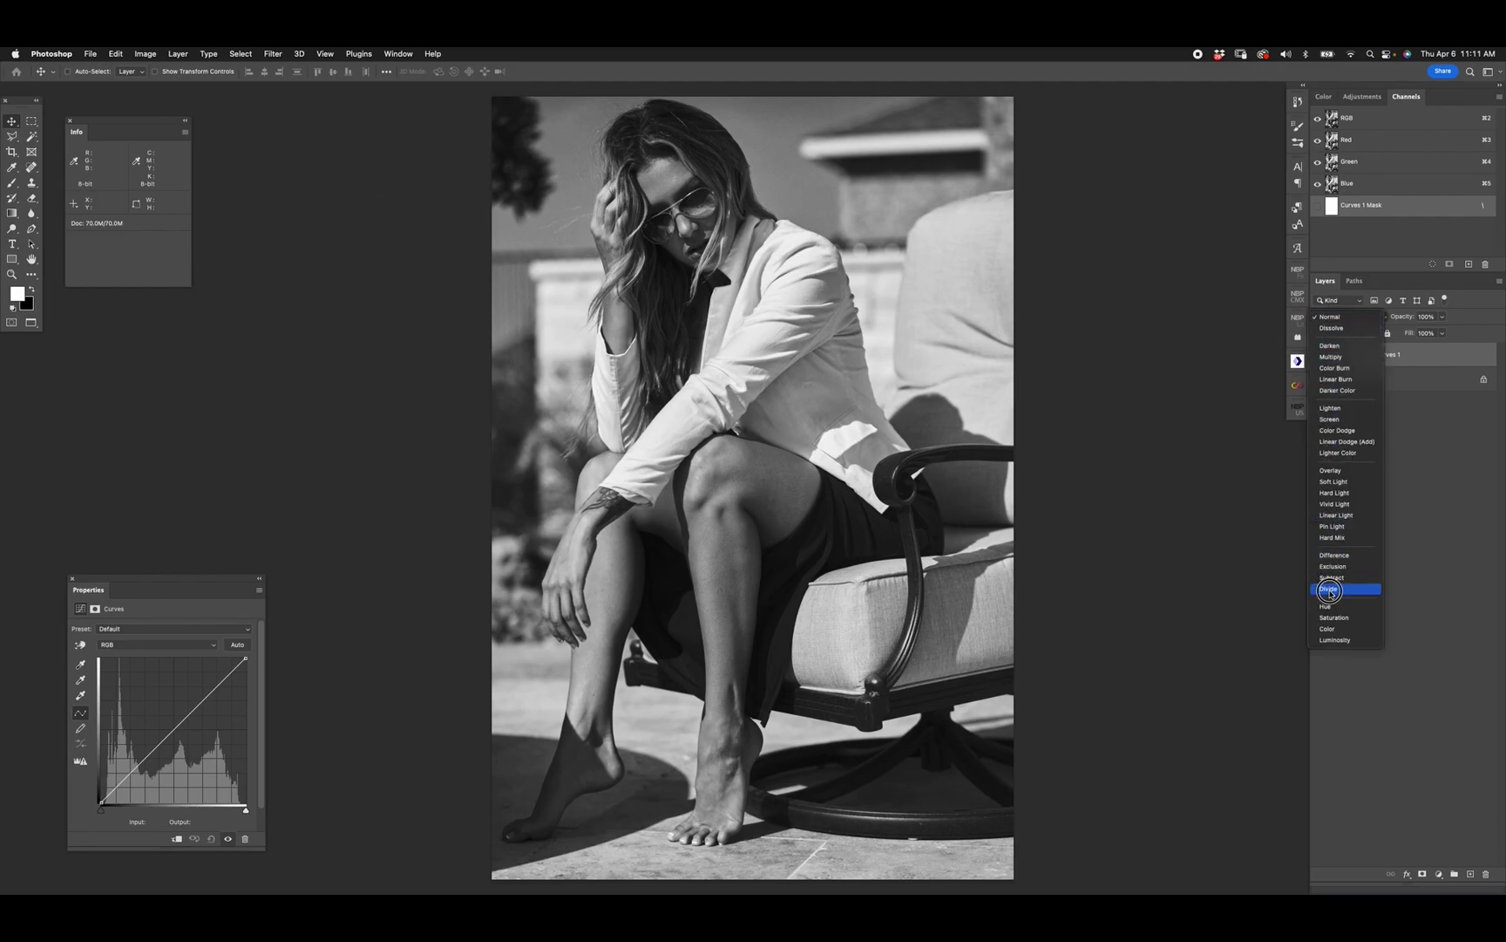
pyautogui.click(1334, 640)
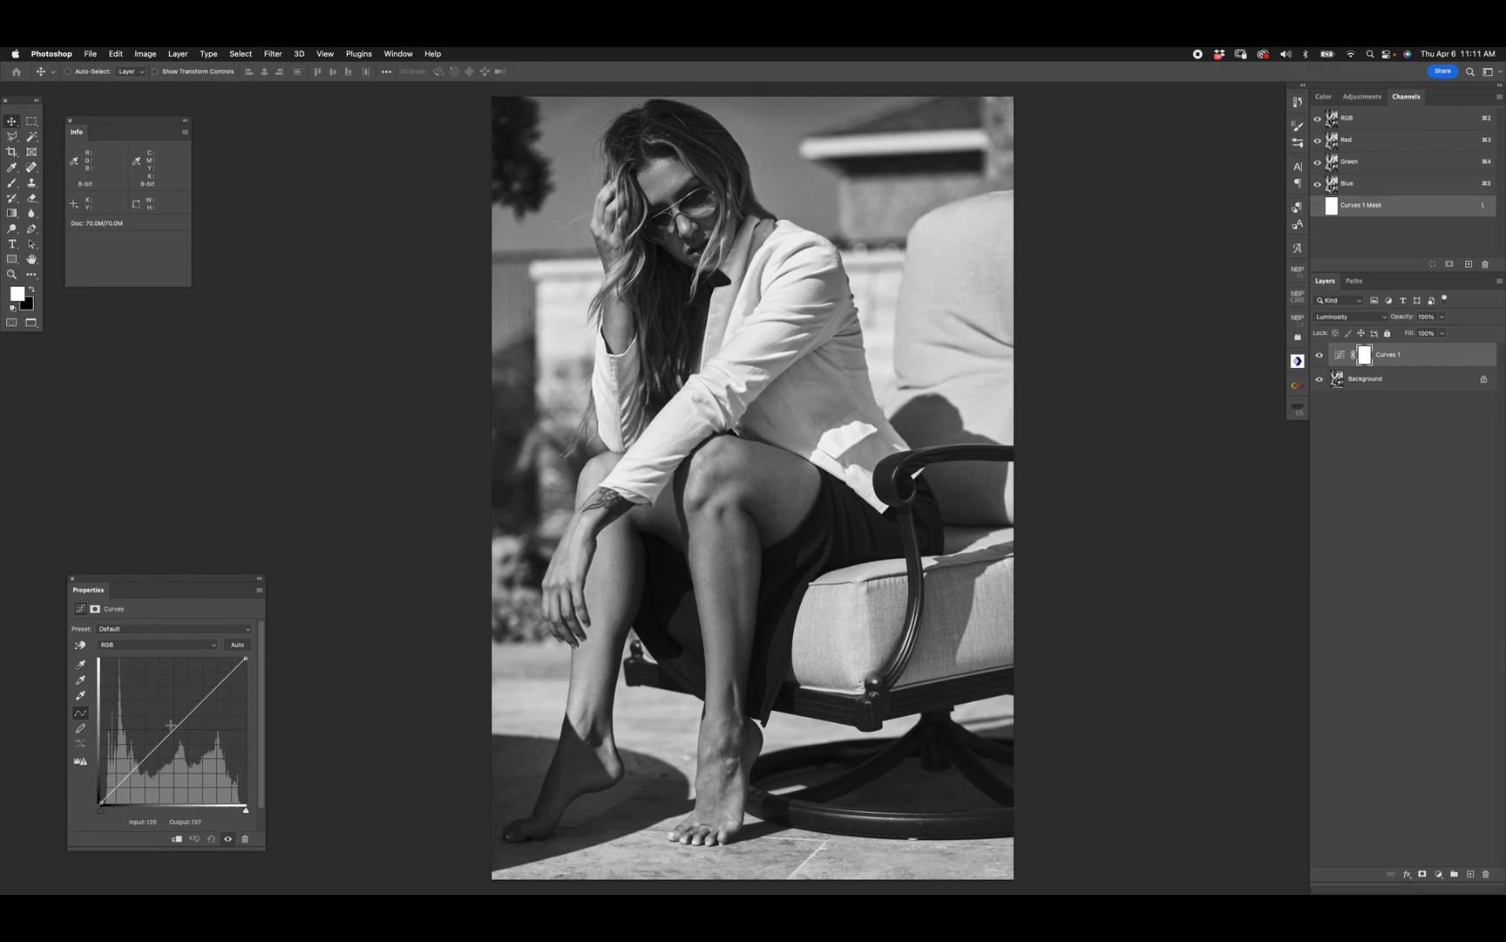
pyautogui.moveTo(169, 723); pyautogui.dragTo(166, 724)
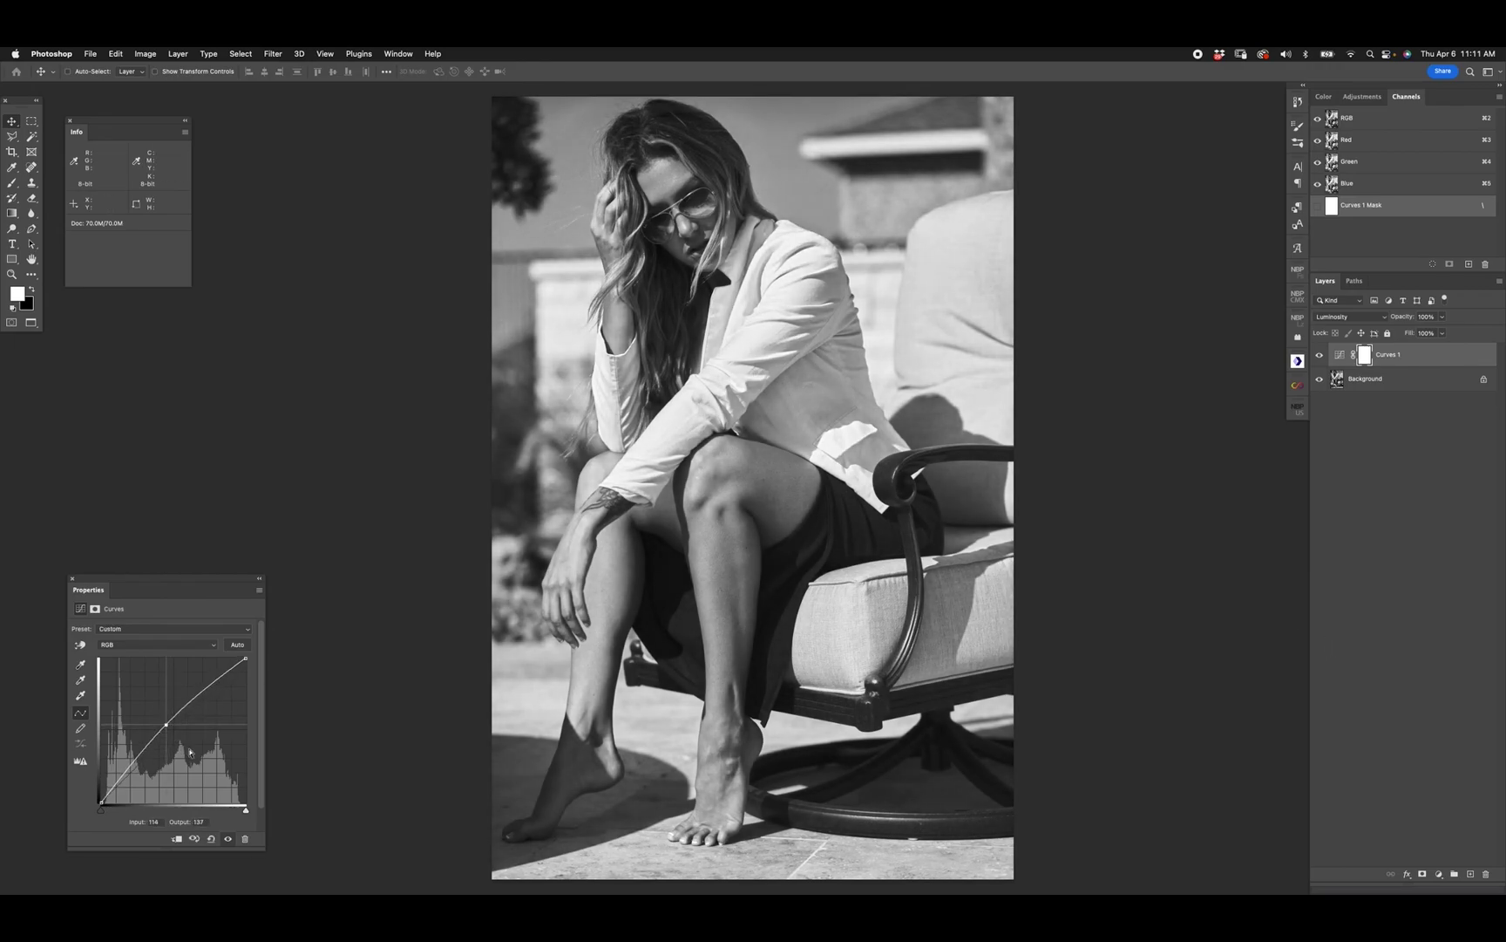
pyautogui.moveTo(165, 724); pyautogui.dragTo(164, 723)
pyautogui.press('super+i')
# - Paint the brightening back onto the forehead with a 10%-flow, 300-size white brush on the mask
pyautogui.press('b')
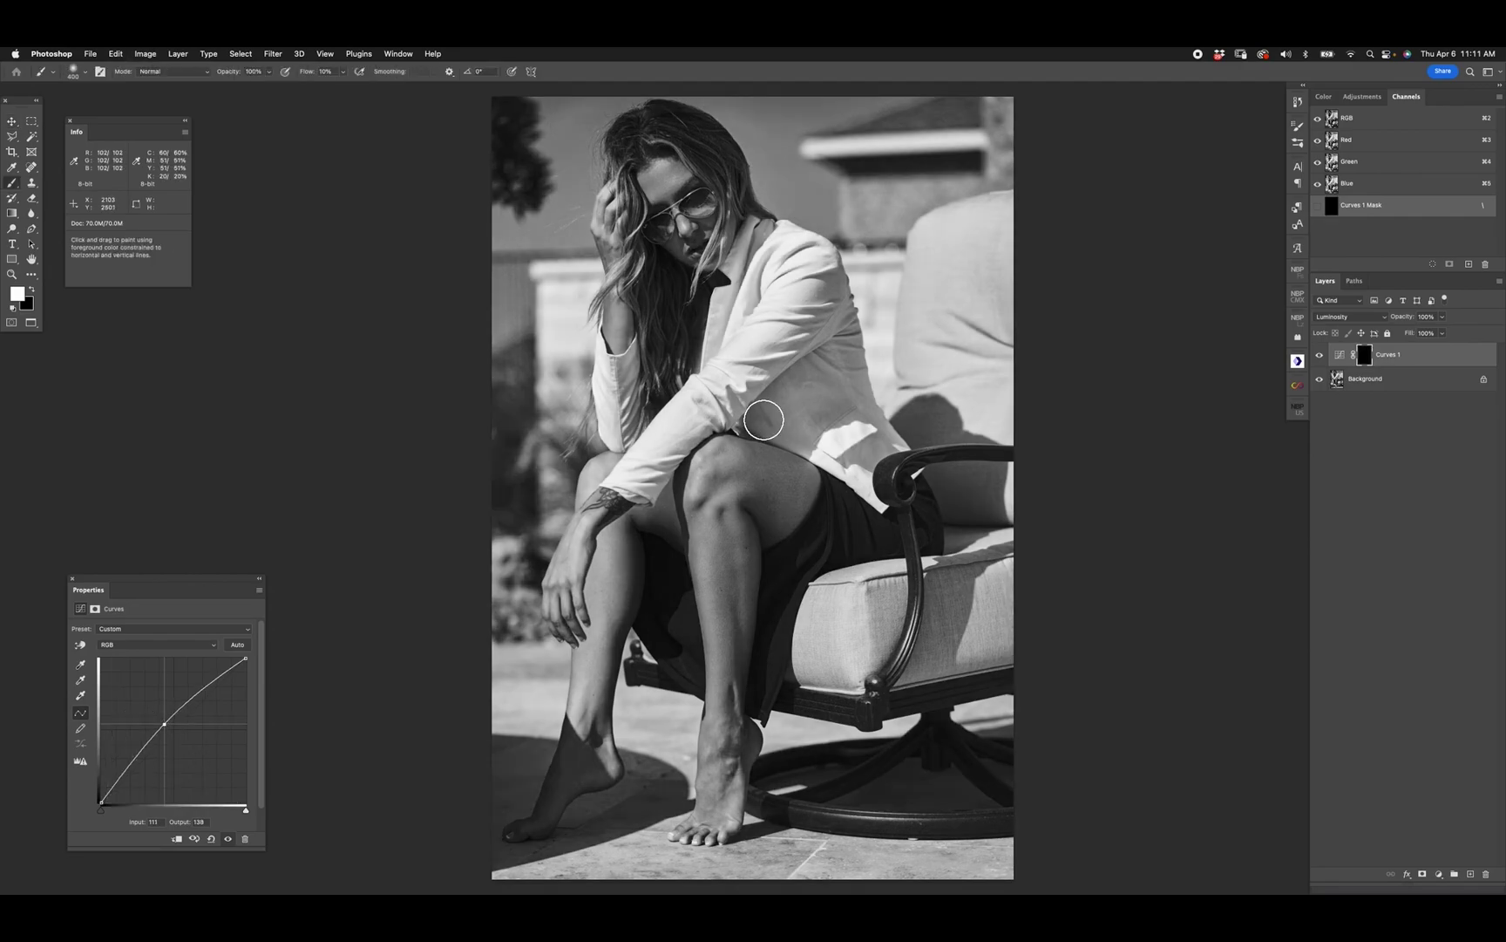
pyautogui.hotkey('shift', '0')
pyautogui.hotkey('shift', '1')
pyautogui.press('[')
pyautogui.moveTo(666, 239)
pyautogui.mouseDown()
pyautogui.moveTo(651, 181)
pyautogui.moveTo(698, 183)
pyautogui.moveTo(704, 248)
pyautogui.moveTo(668, 240)
pyautogui.moveTo(663, 301)
pyautogui.moveTo(687, 259)
pyautogui.moveTo(689, 309)
pyautogui.moveTo(679, 286)
pyautogui.moveTo(709, 264)
pyautogui.moveTo(649, 234)
pyautogui.moveTo(709, 190)
pyautogui.moveTo(646, 145)
pyautogui.moveTo(638, 199)
pyautogui.moveTo(655, 272)
pyautogui.mouseUp()
# - Resize the brush, compare Curves 1 on and off, and duplicate it as Curves 1 copy
pyautogui.press('[')
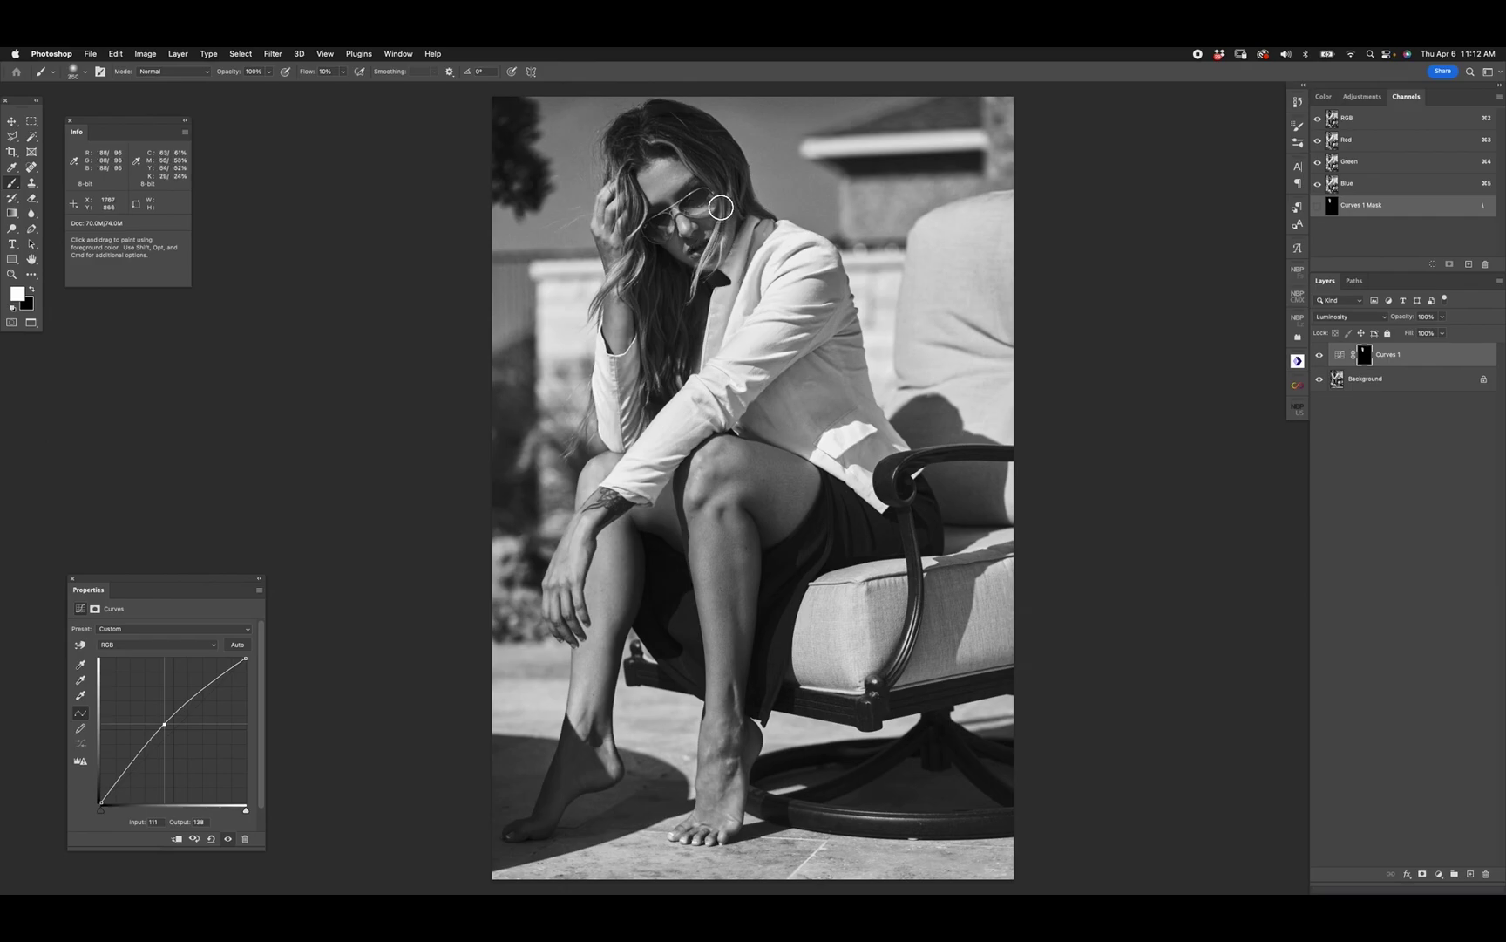
pyautogui.press(']')
pyautogui.press(']')
pyautogui.click(1319, 354)
pyautogui.click(1319, 355)
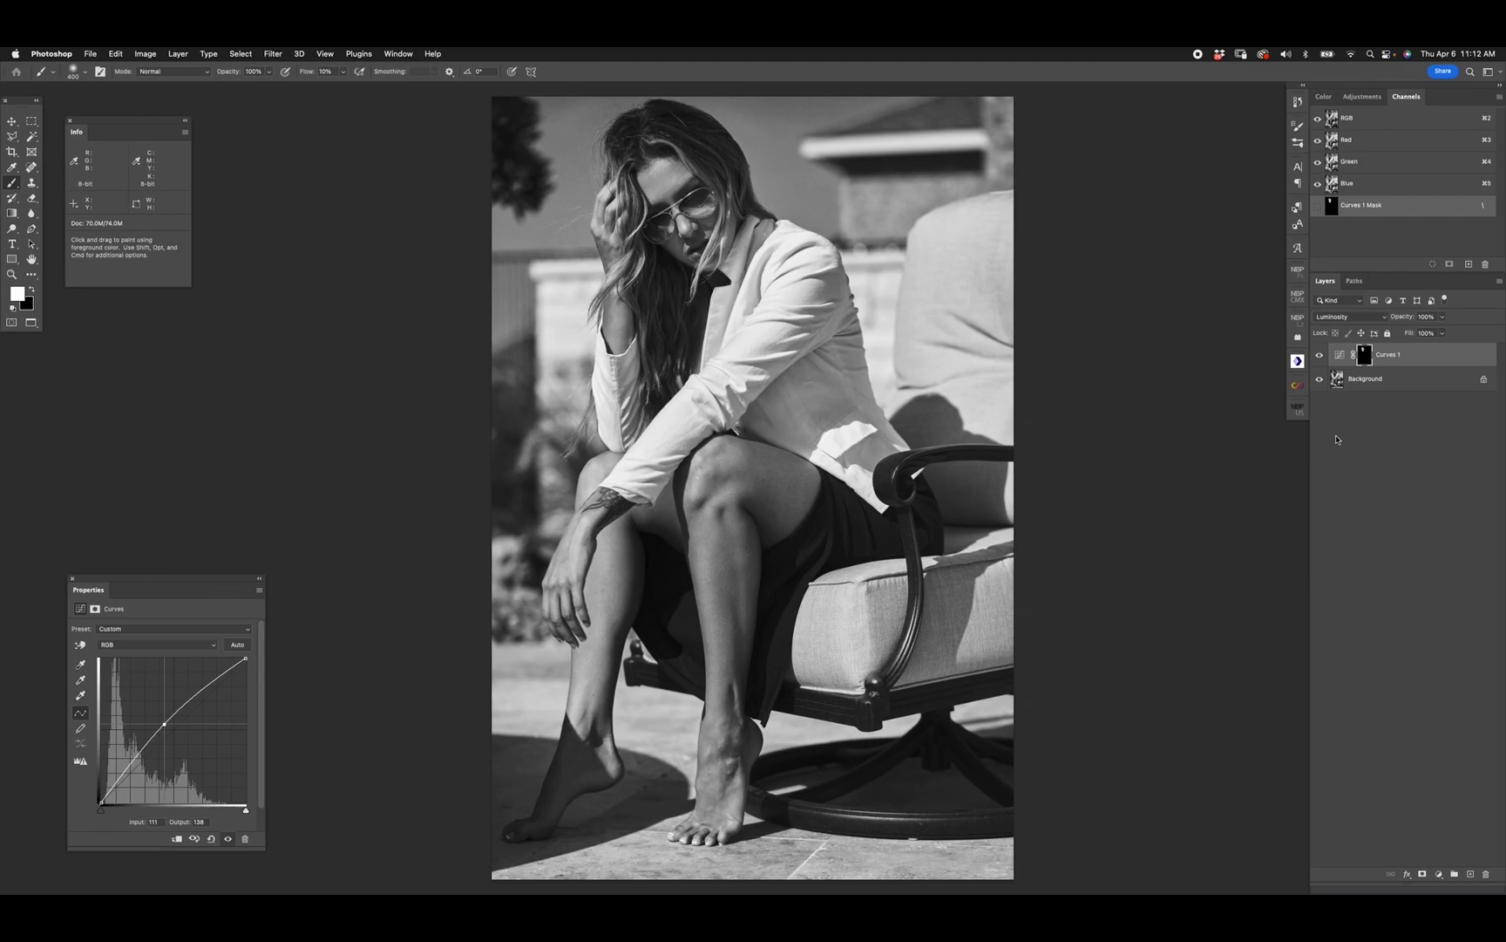
pyautogui.press('super+j')
# - Invert the Curves 1 copy mask and lower its curve to 128→118 to darken the surroundings
pyautogui.click(1367, 359)
pyautogui.press('x')
pyautogui.press('super+i')
pyautogui.click(1338, 359)
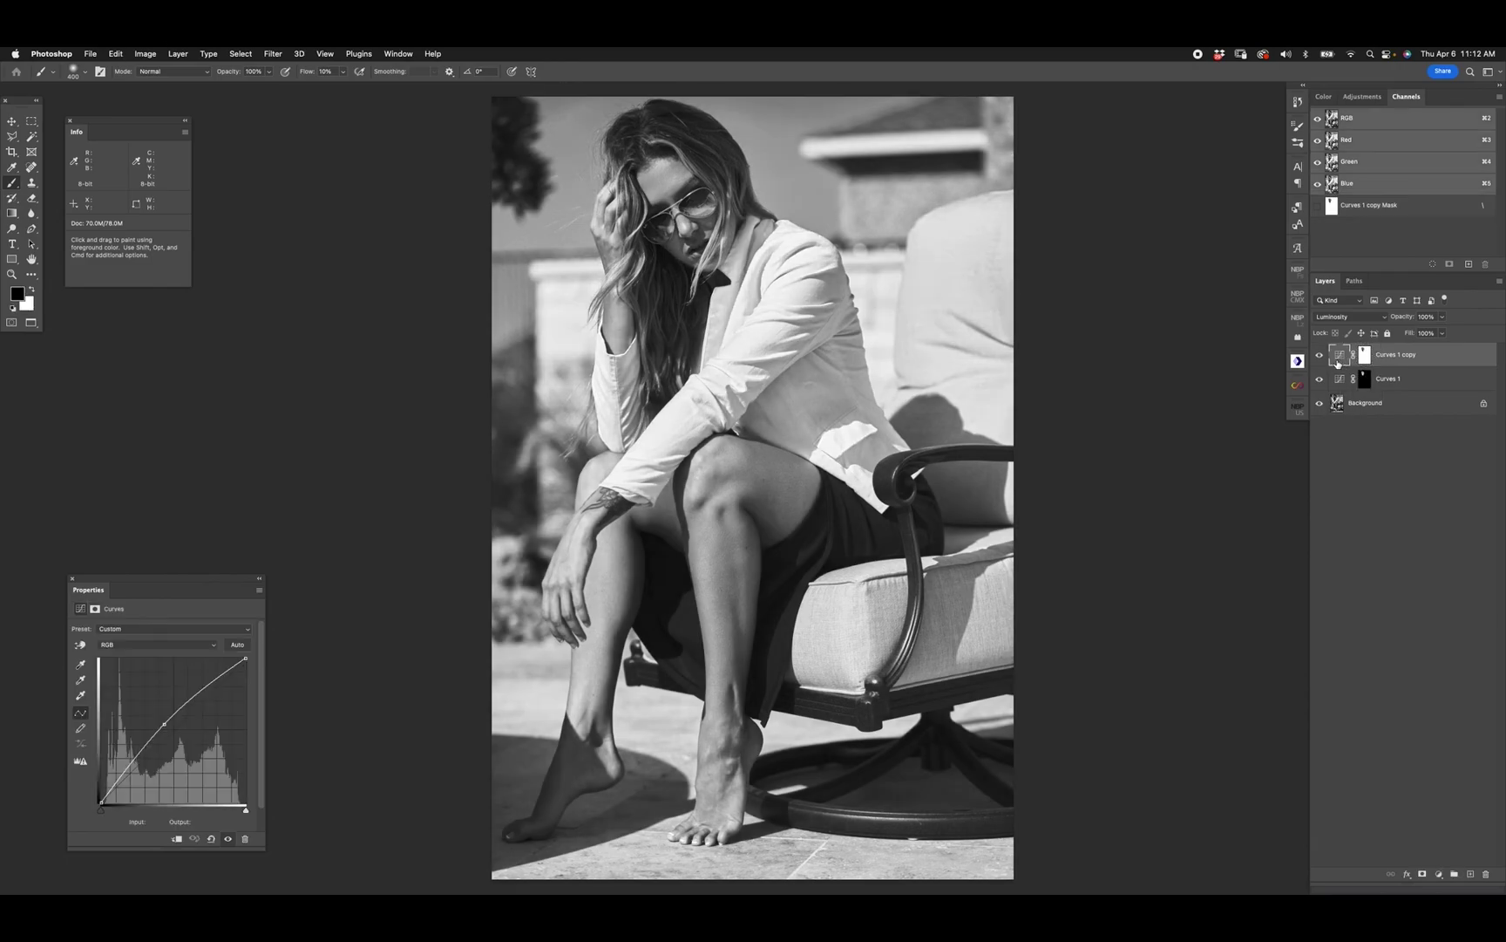
pyautogui.moveTo(165, 723); pyautogui.dragTo(180, 737)
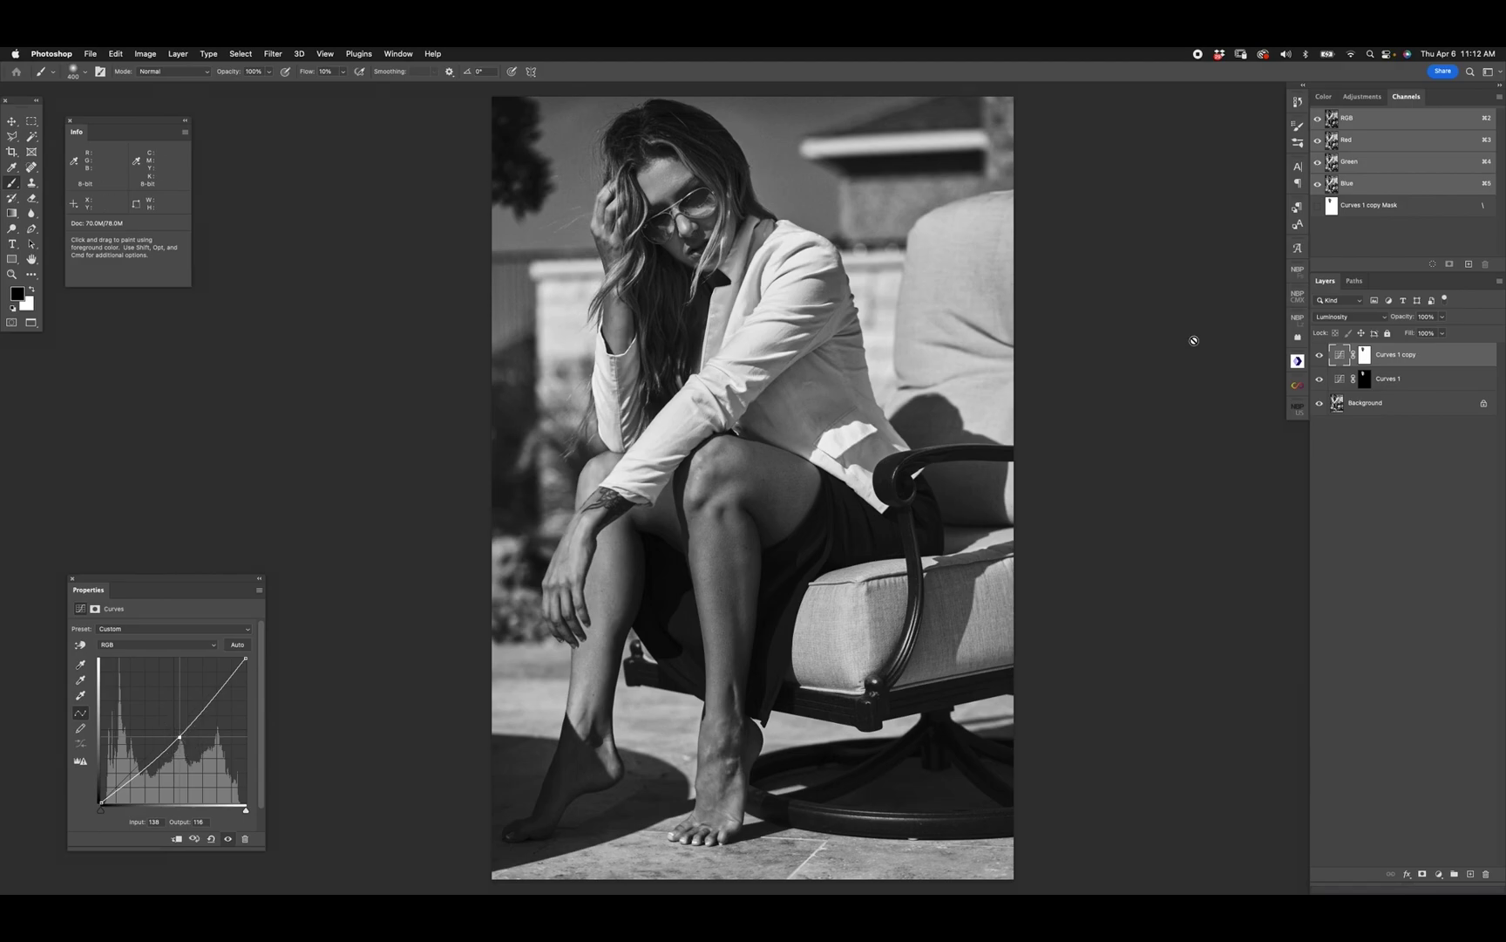
# - Compare each Curves layer against the original, then group both Curves layers into Group 1
pyautogui.click(1319, 355)
pyautogui.click(1319, 355)
pyautogui.click(1320, 379)
pyautogui.click(1320, 379)
pyautogui.click(1319, 355)
pyautogui.click(1319, 355)
pyautogui.keyDown('alt'); pyautogui.click(1319, 403); pyautogui.keyUp('alt')
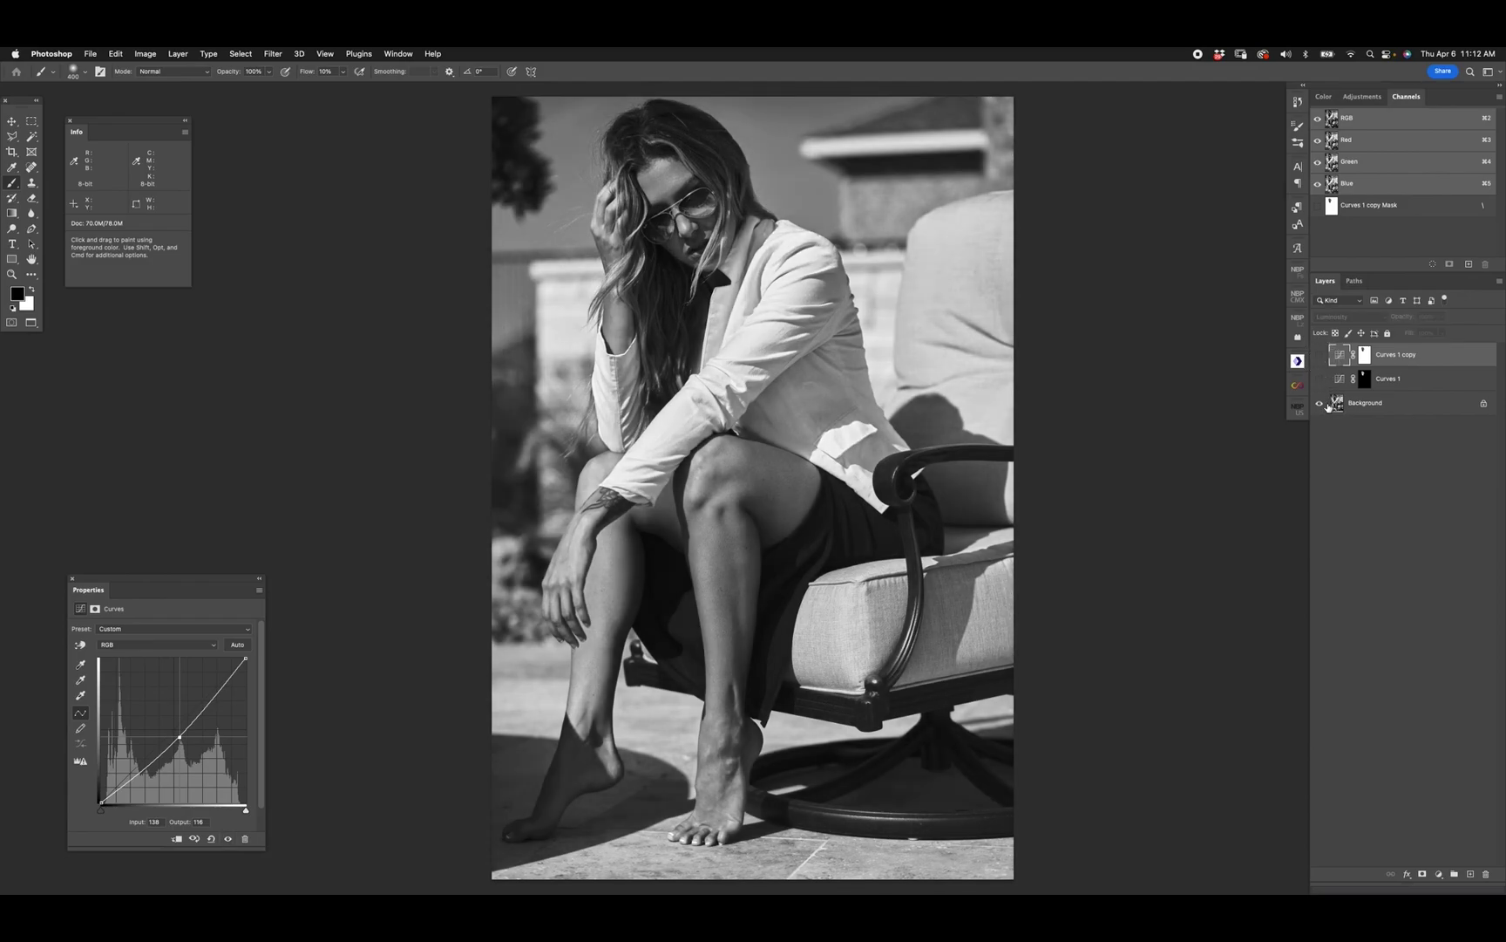
pyautogui.click(1320, 380)
pyautogui.click(1319, 355)
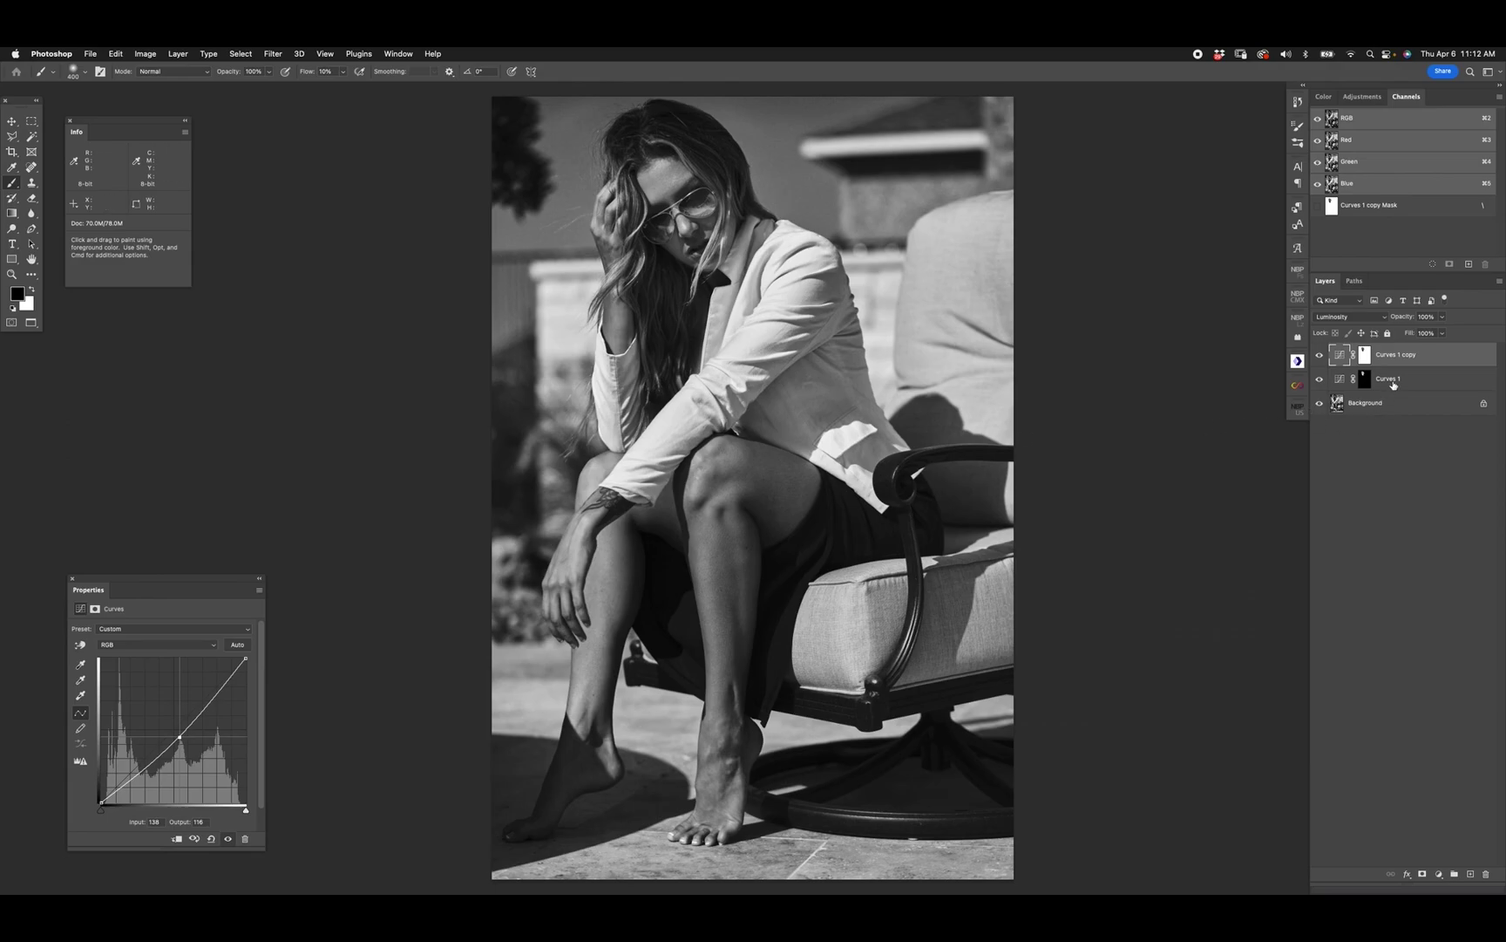
pyautogui.keyDown('shift'); pyautogui.click(1390, 382); pyautogui.keyUp('shift')
pyautogui.press('super+g')
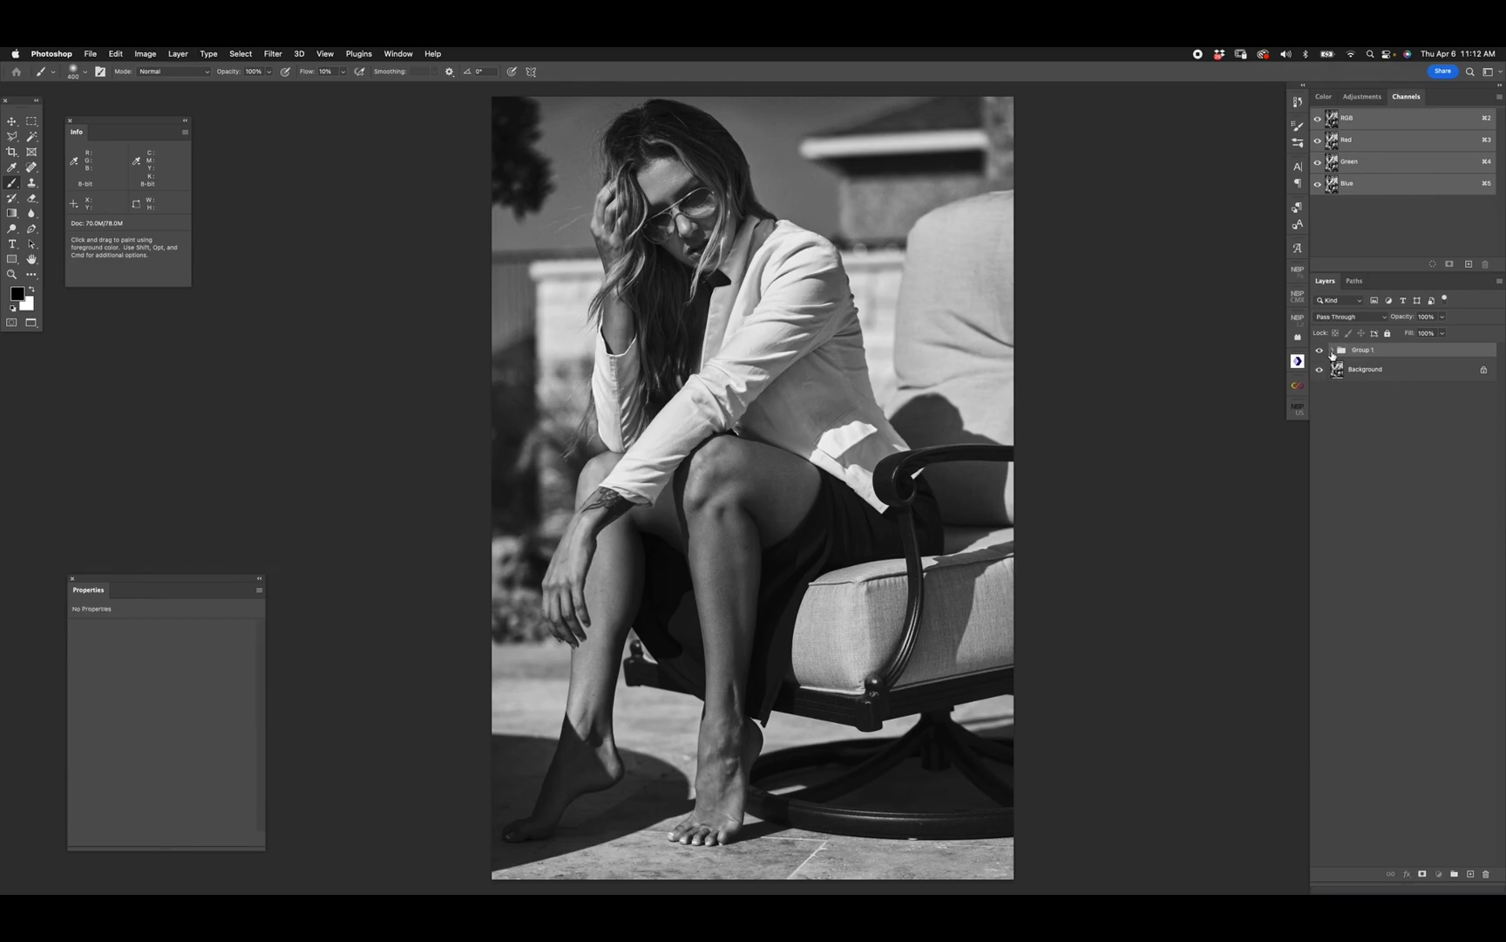
# - Set Group 1 to 60% opacity and toggle it on and off to compare
pyautogui.click(1332, 350)
pyautogui.press('v')
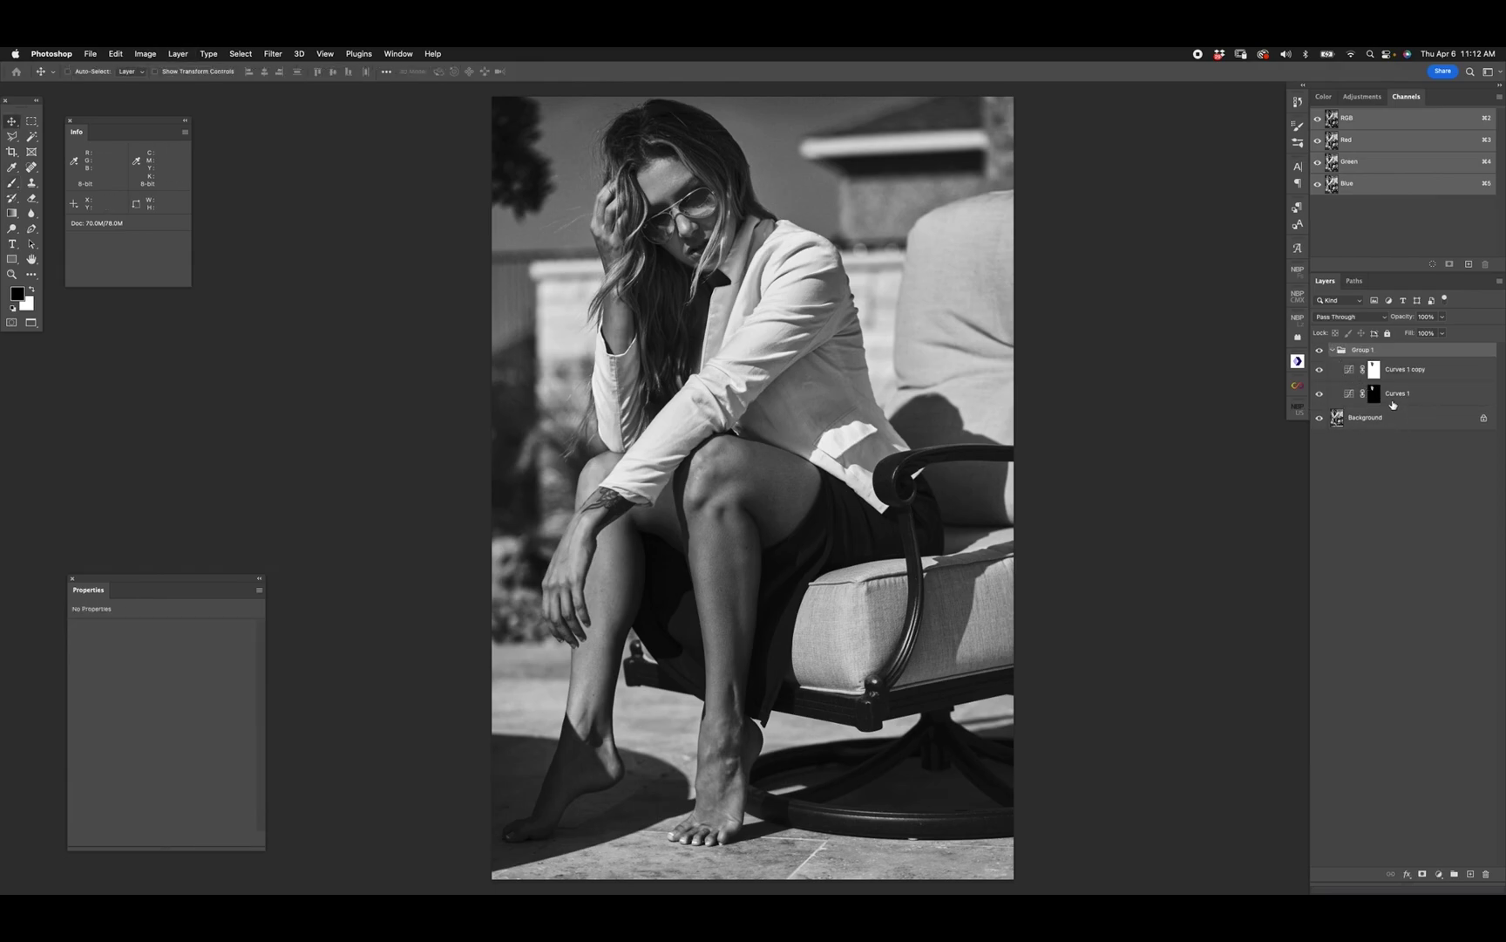
pyautogui.press('6')
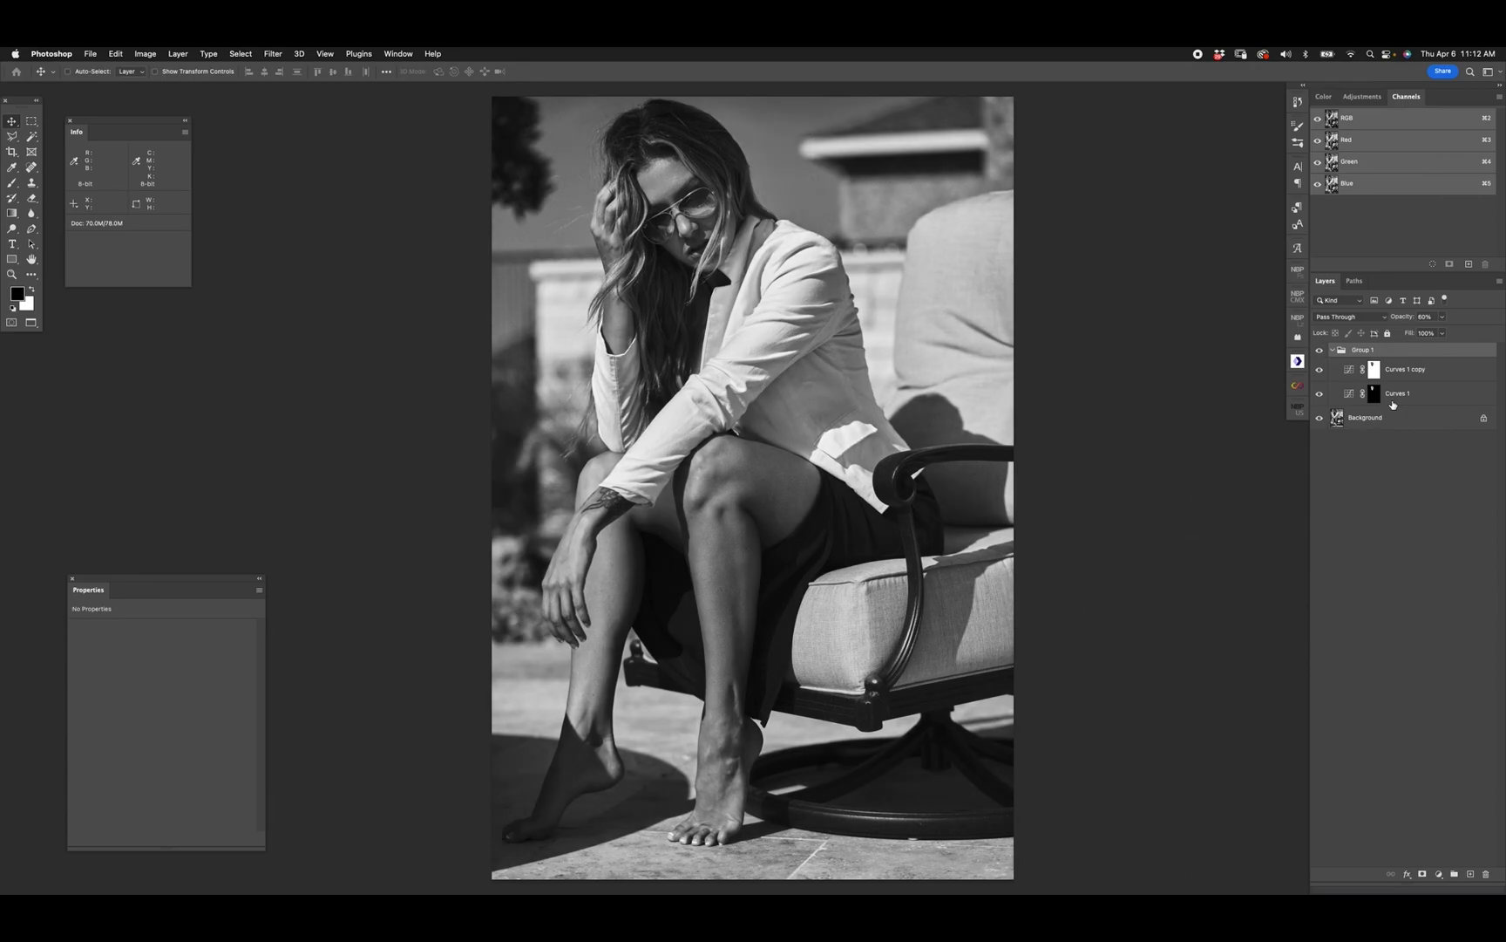
pyautogui.click(1320, 351)
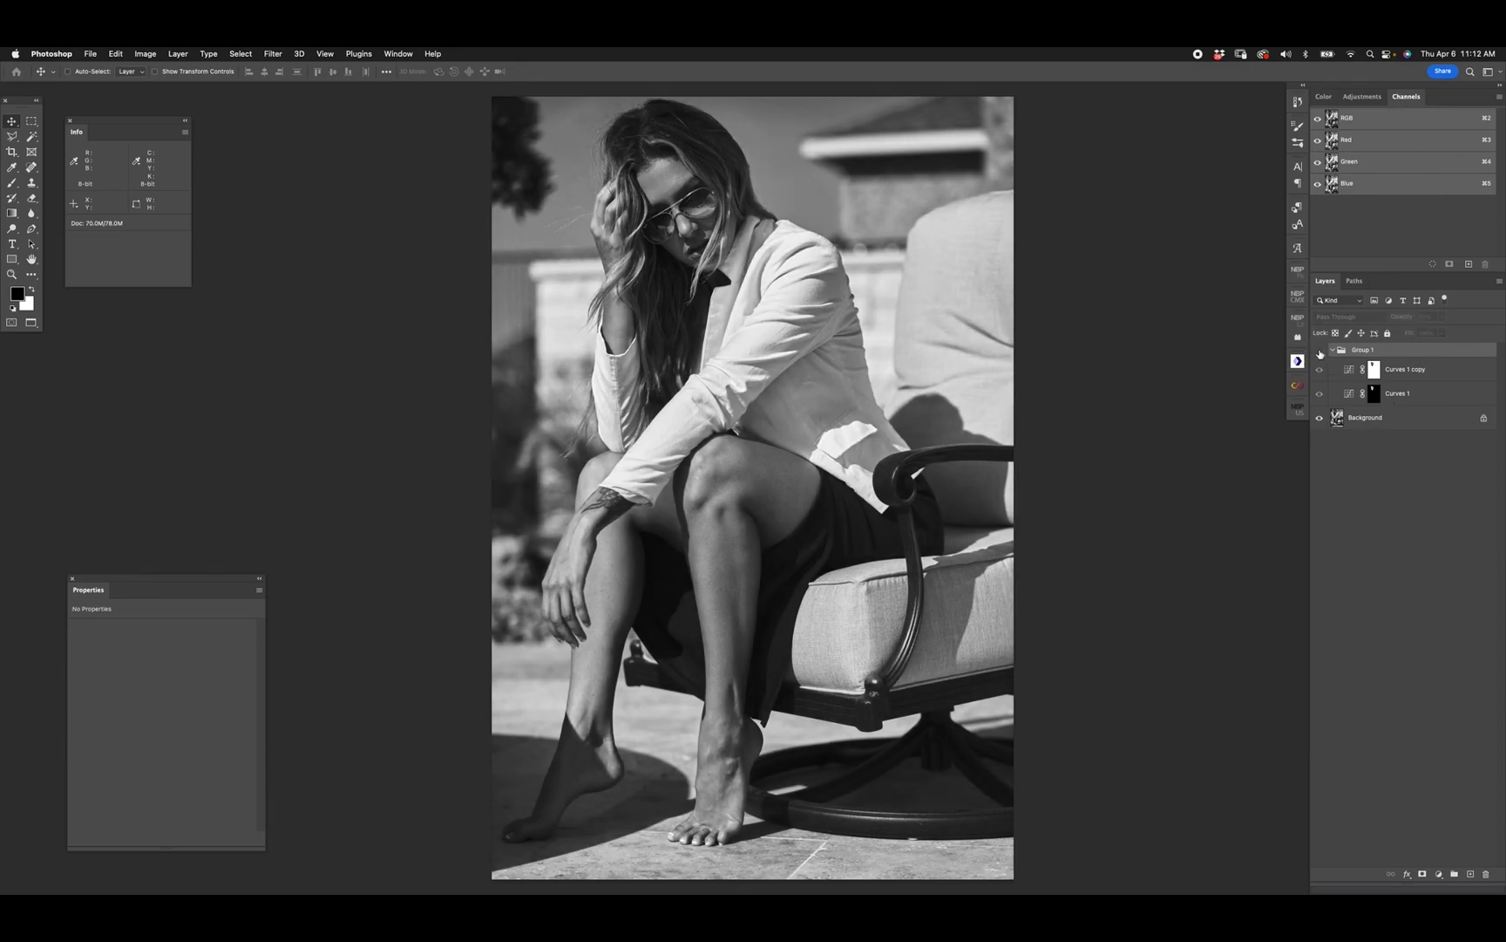
pyautogui.click(1320, 351)
pyautogui.click(1321, 351)
pyautogui.click(1321, 351)
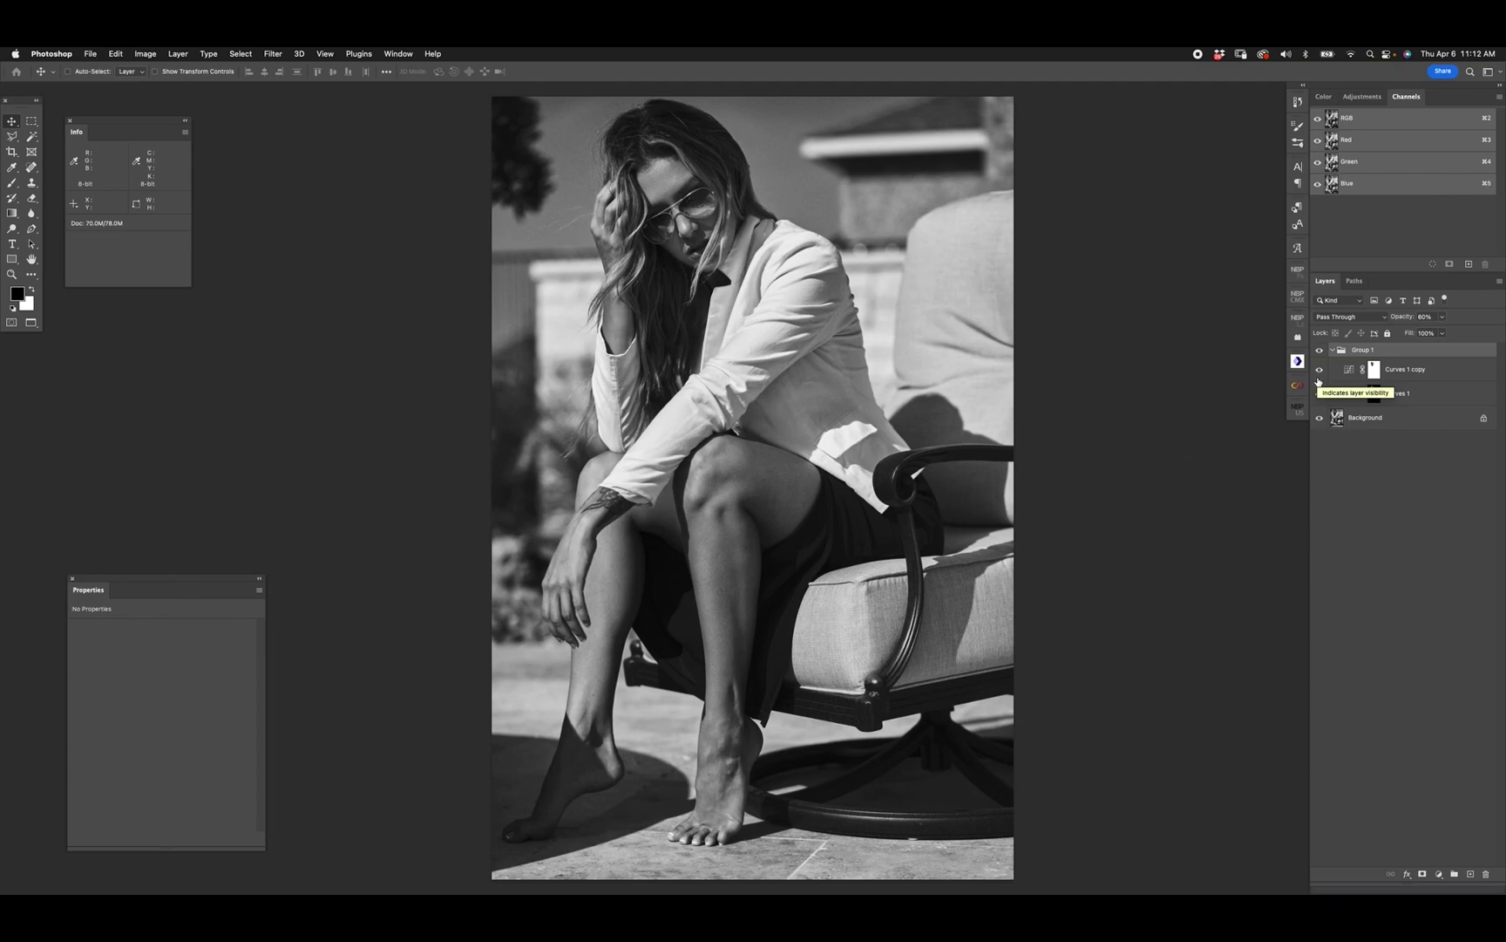
# - Raise Group 1 to 70% opacity, compare, collapse it, and add a Levels adjustment layer
pyautogui.press('7')
pyautogui.click(1319, 350)
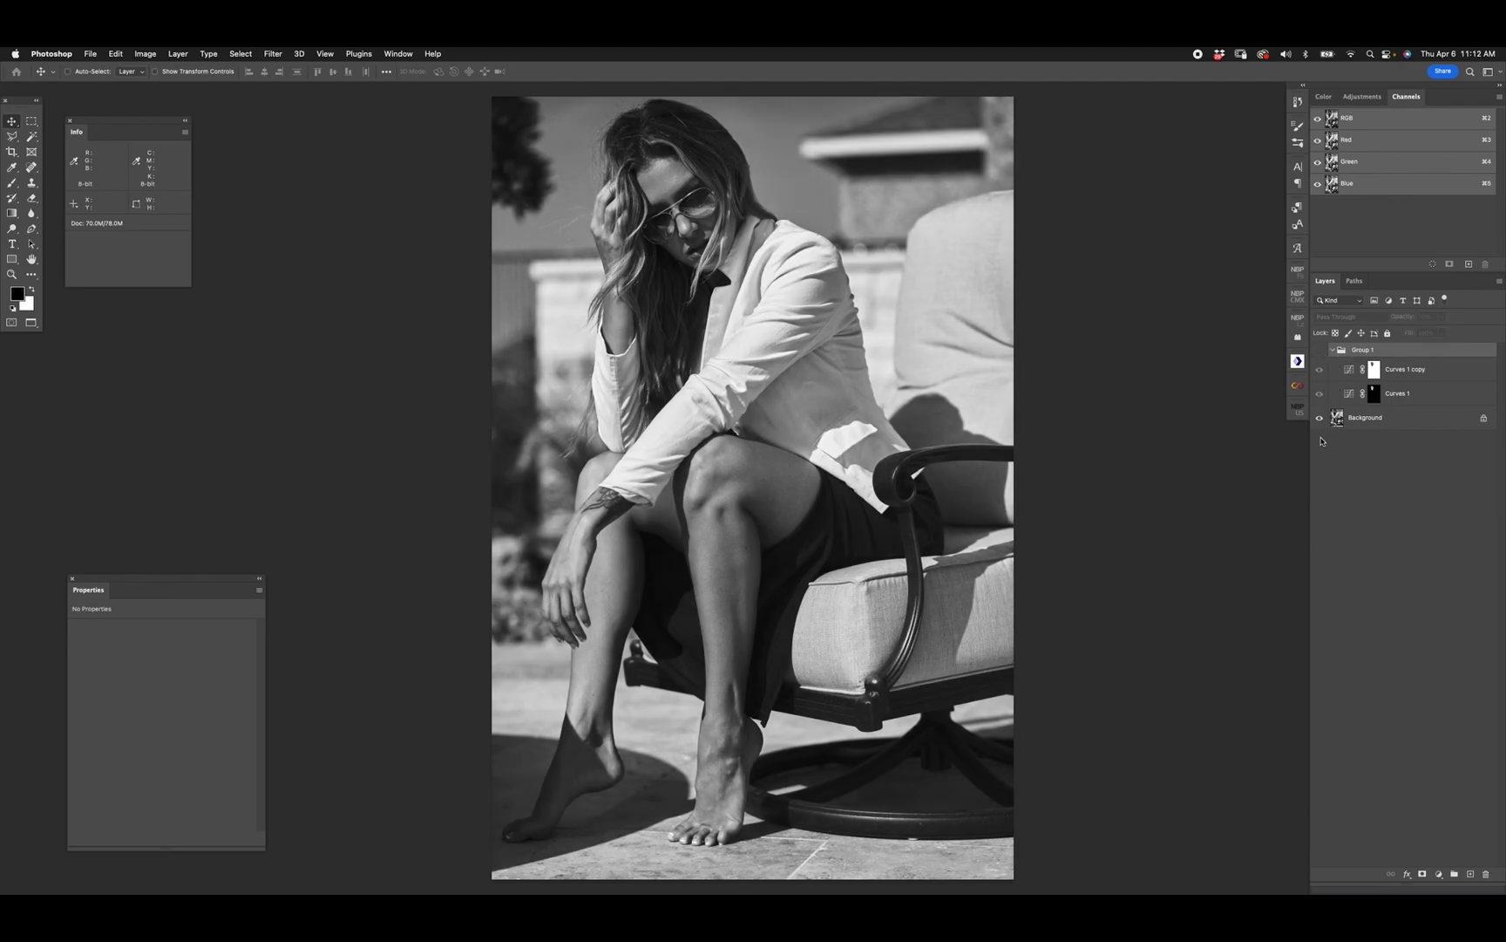
pyautogui.click(1319, 351)
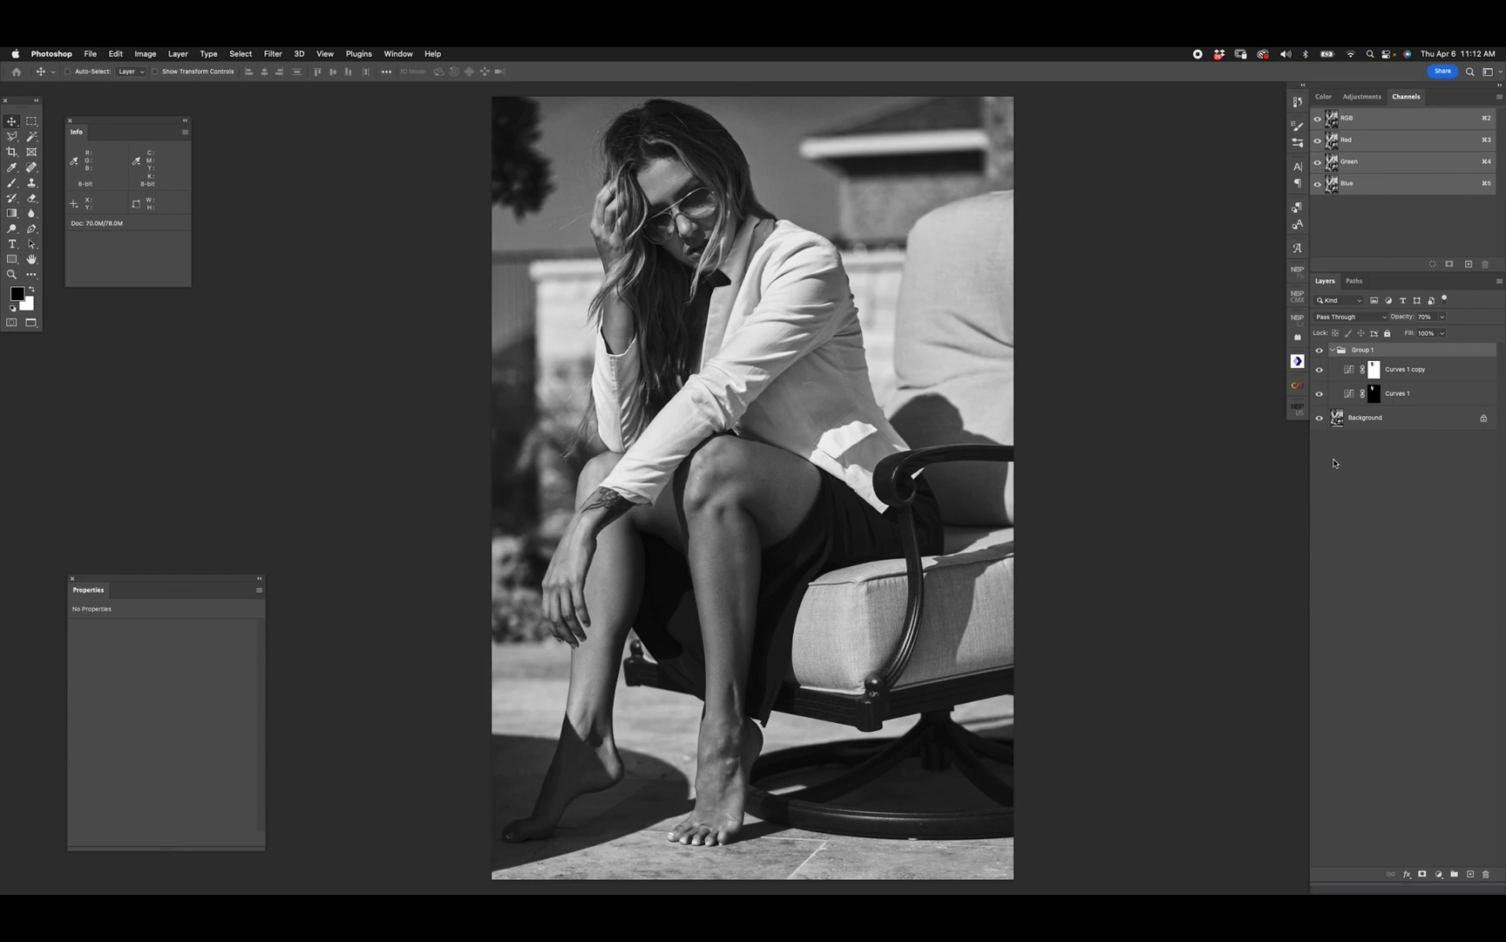
pyautogui.click(1331, 352)
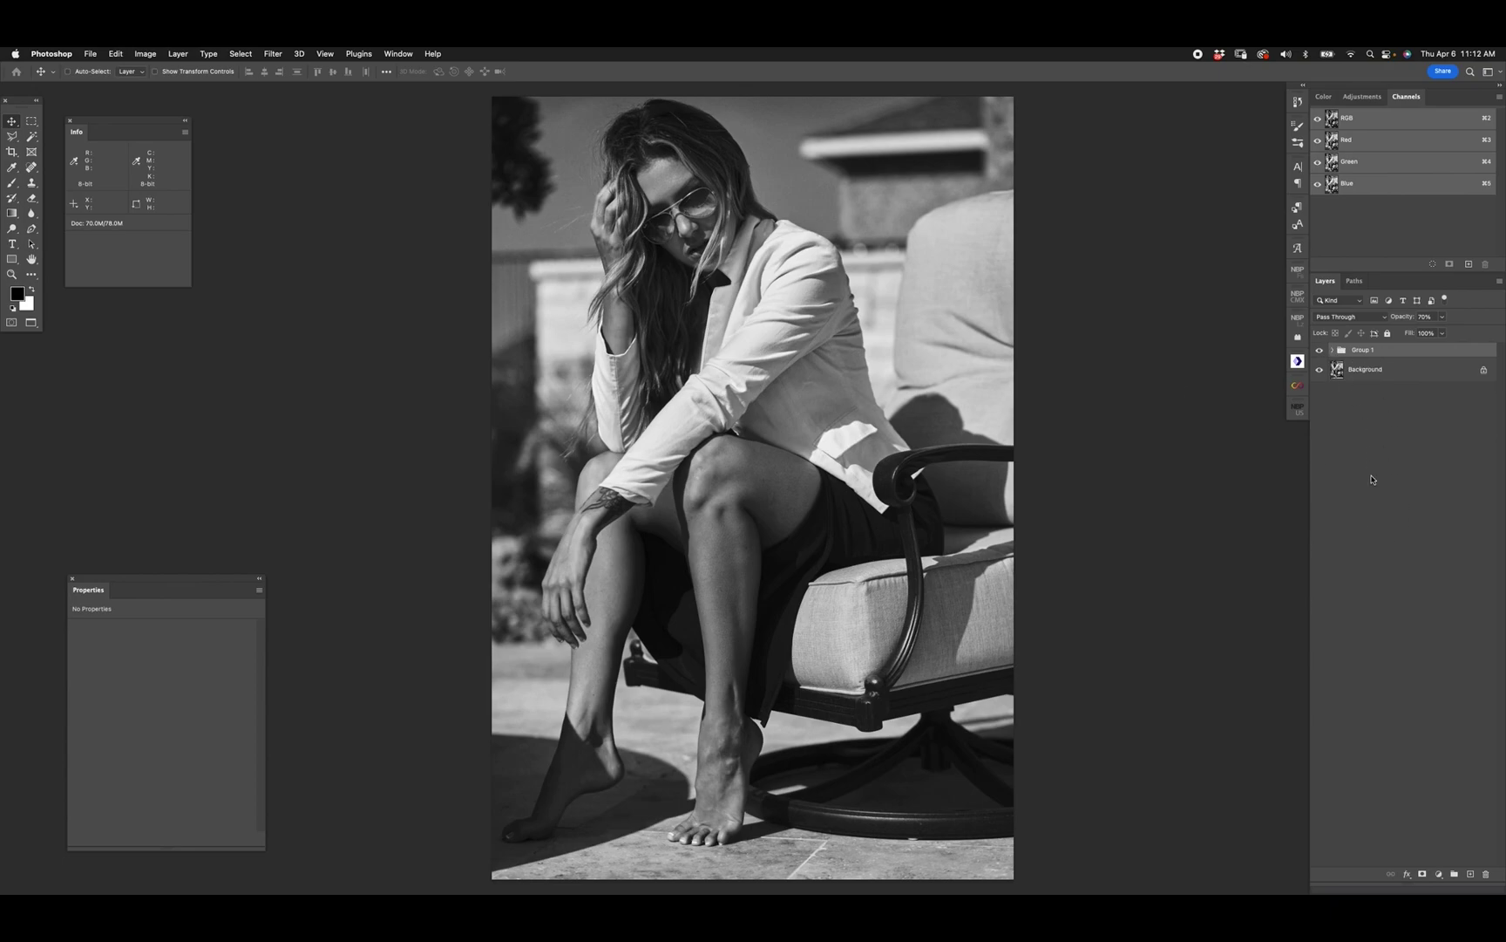
pyautogui.click(1437, 873)
pyautogui.click(1465, 680)
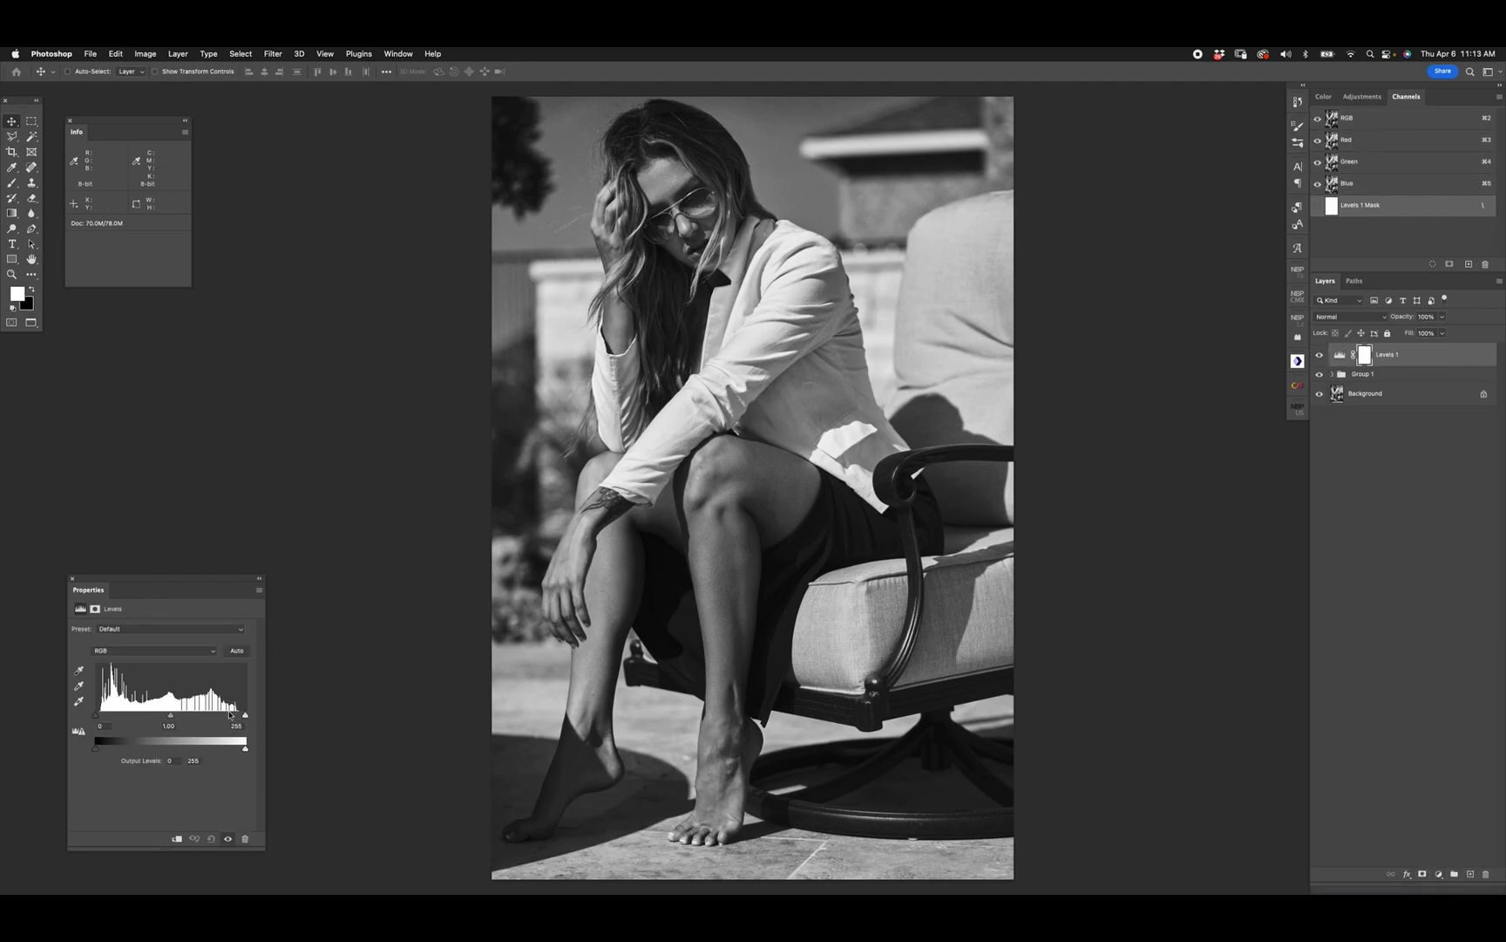
# - Lower the Levels white input to 252 and compare by toggling the Background layer
pyautogui.moveTo(245, 715); pyautogui.dragTo(243, 715)
pyautogui.click(1320, 393)
pyautogui.click(1321, 394)
pyautogui.click(1320, 393)
pyautogui.click(1320, 393)
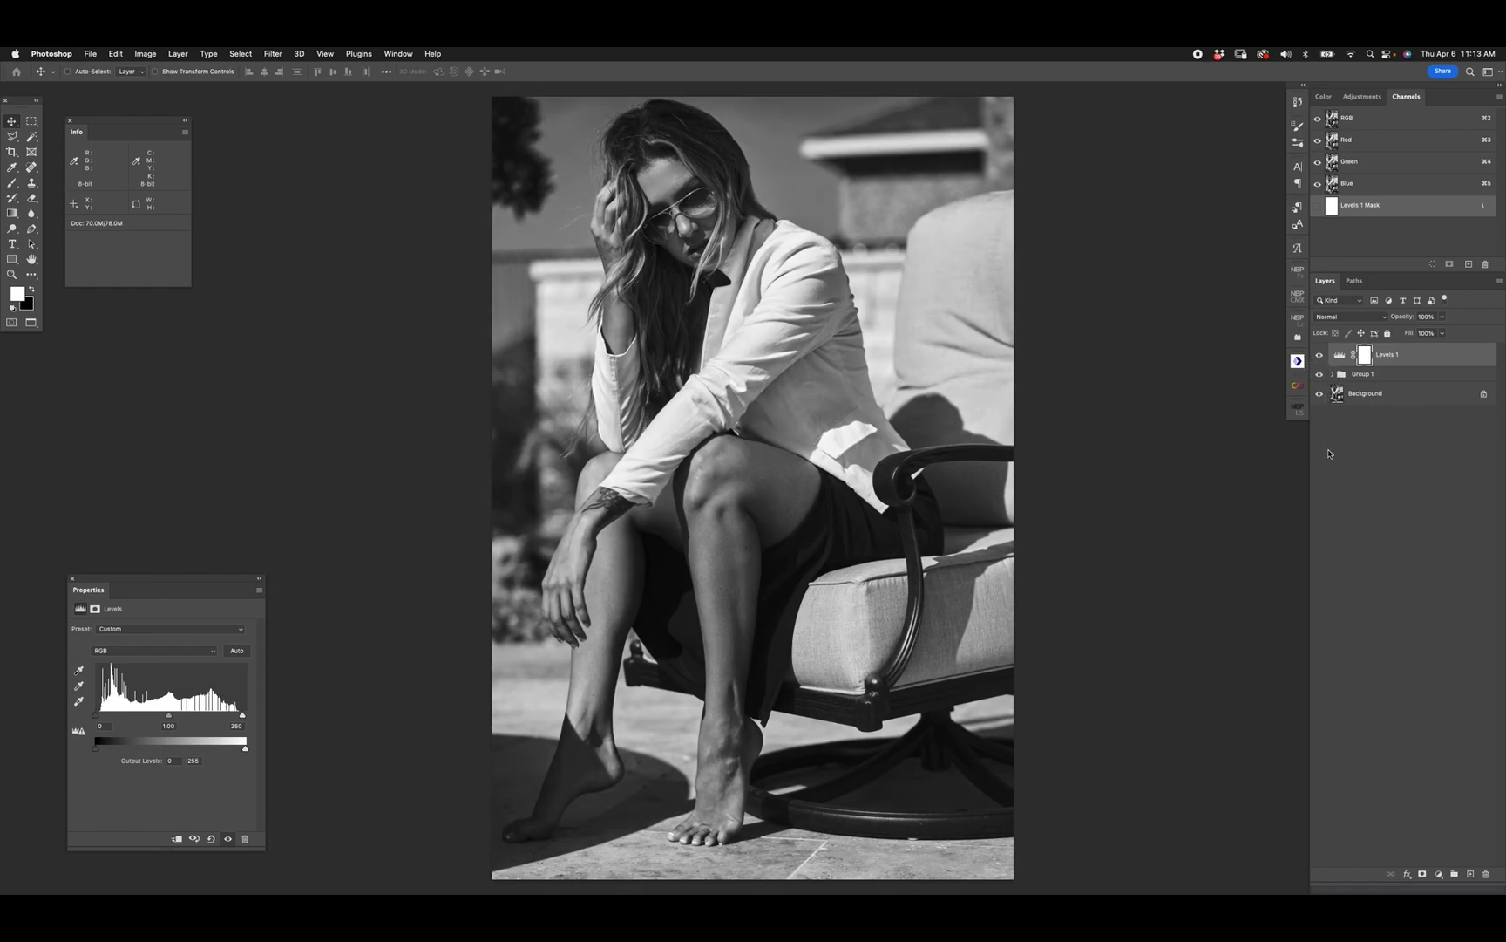
# - Expand Group 1, view the Curves 1 and Curves 1 copy masks individually, then select Group 1
pyautogui.click(1332, 374)
pyautogui.keyDown('alt'); pyautogui.click(1374, 393); pyautogui.keyUp('alt')
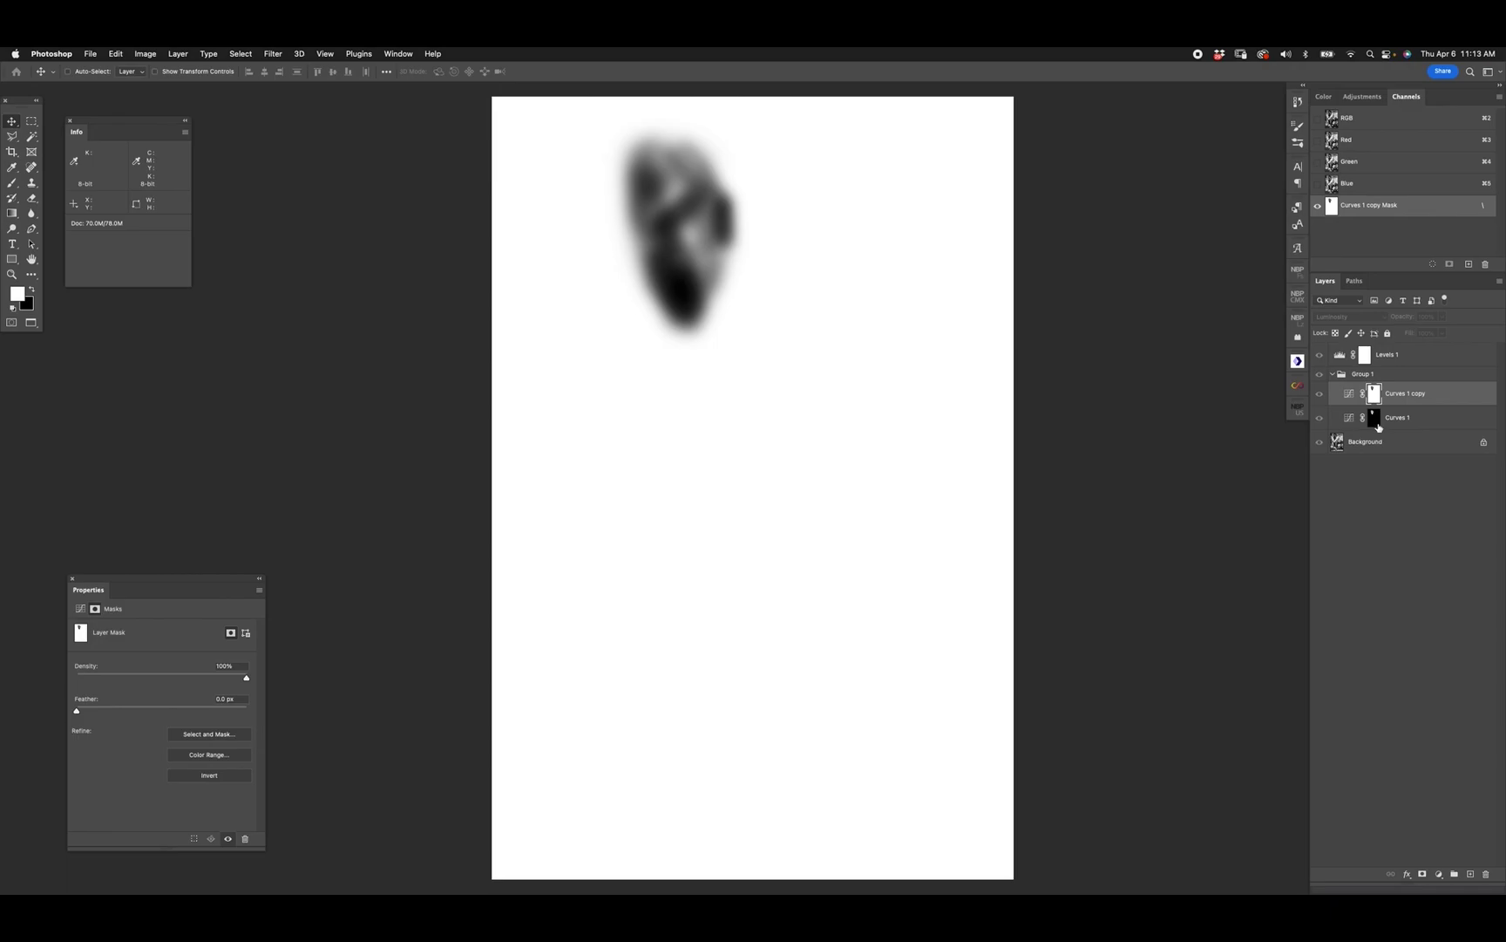
pyautogui.keyDown('alt'); pyautogui.click(1374, 417); pyautogui.keyUp('alt')
pyautogui.keyDown('alt'); pyautogui.click(1375, 398); pyautogui.keyUp('alt')
pyautogui.keyDown('alt'); pyautogui.click(1376, 417); pyautogui.keyUp('alt')
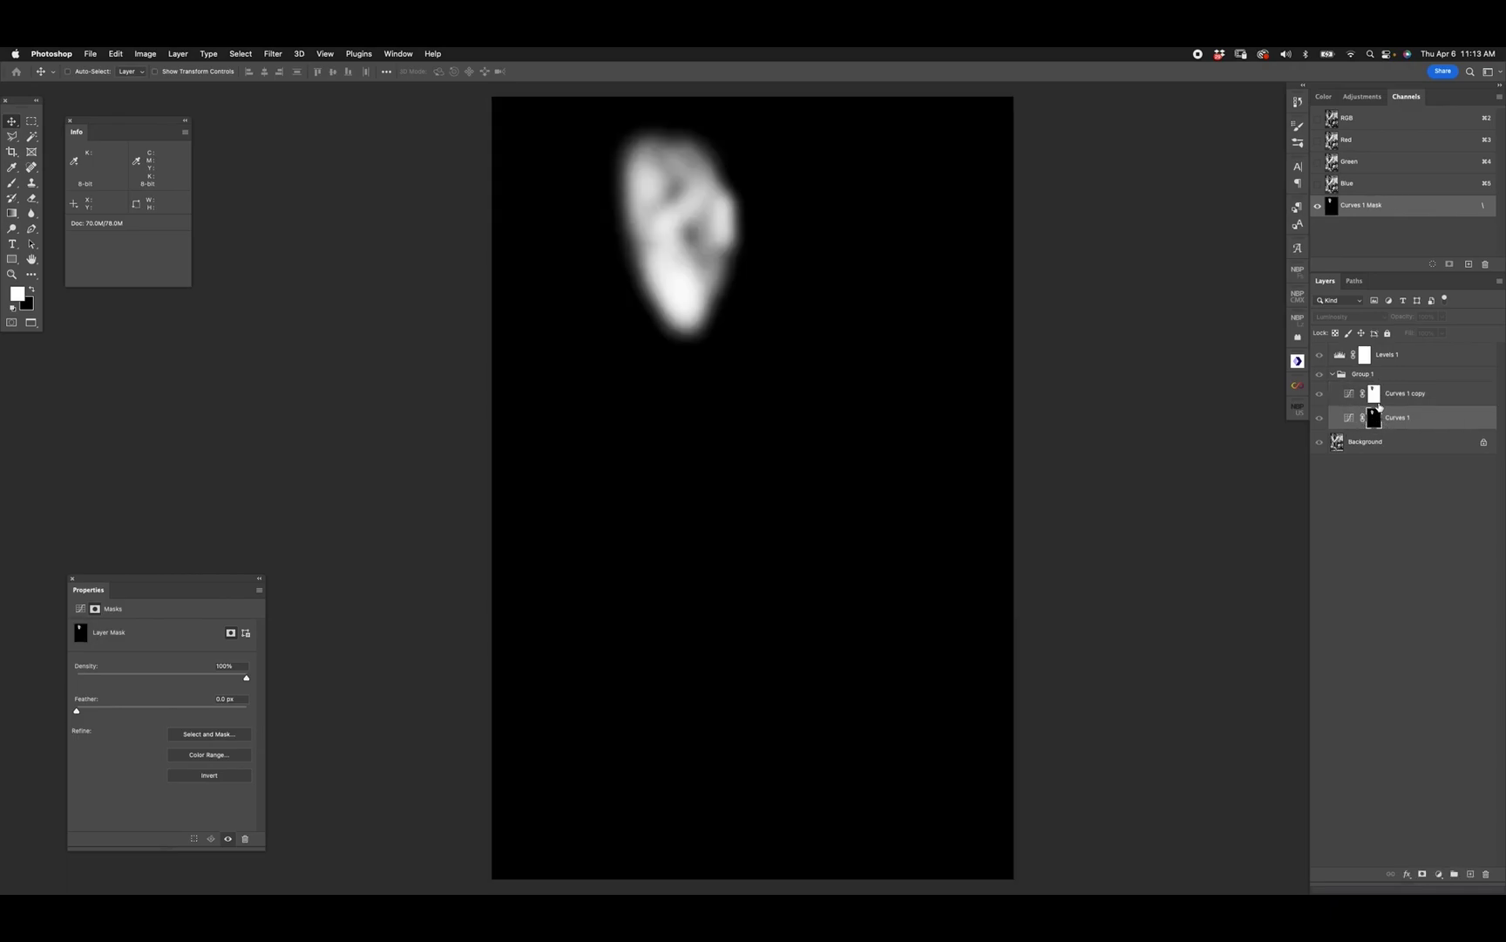
pyautogui.keyDown('alt'); pyautogui.click(1374, 398); pyautogui.keyUp('alt')
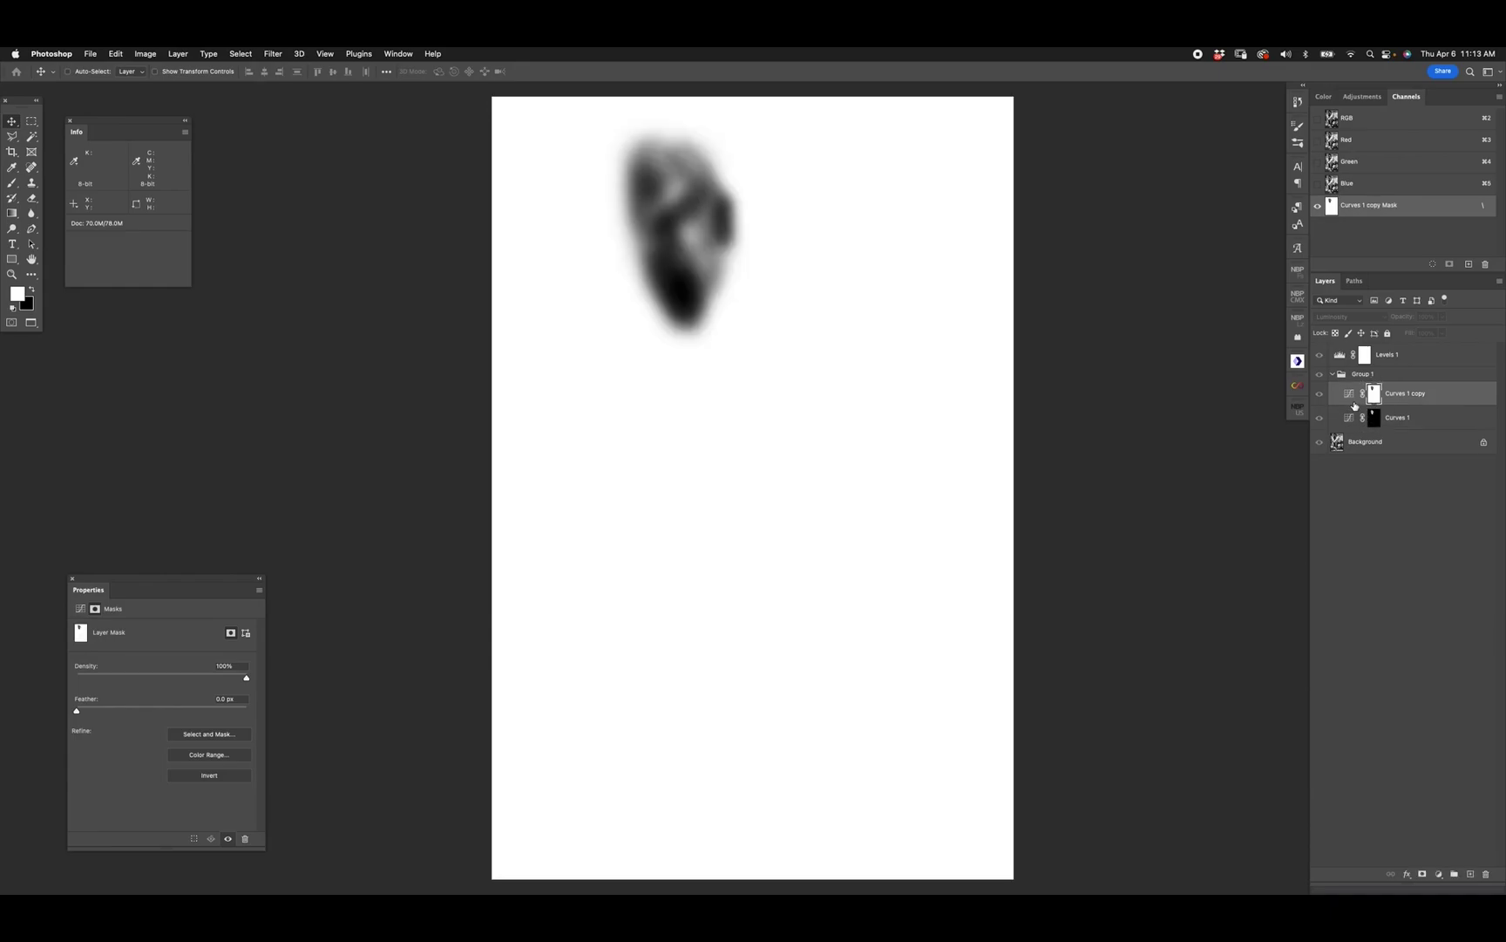
pyautogui.click(1349, 394)
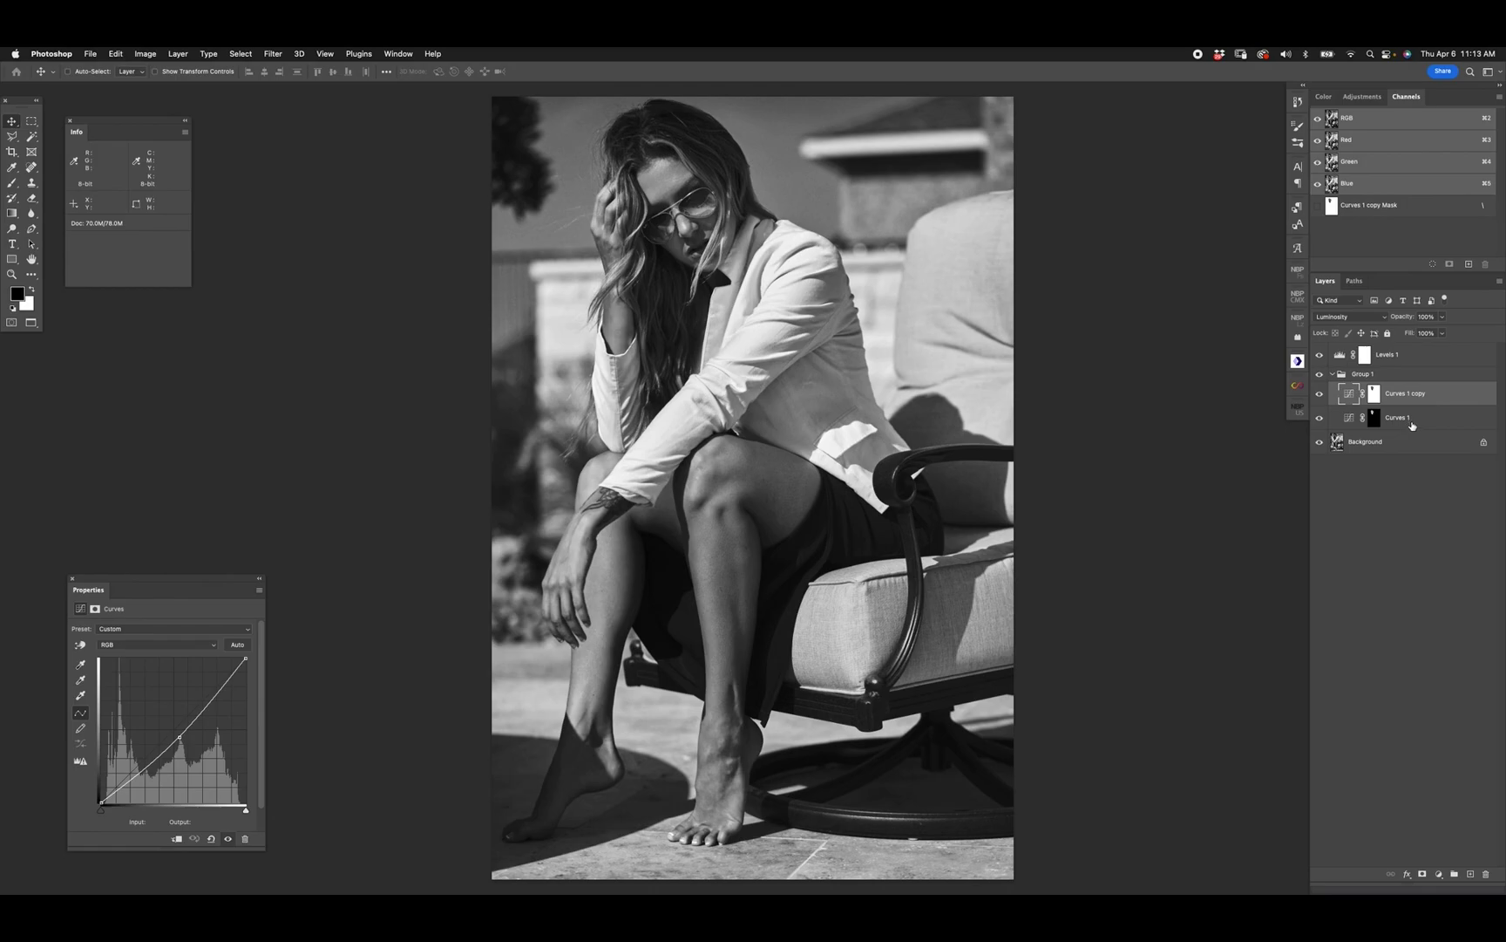
pyautogui.click(1405, 380)
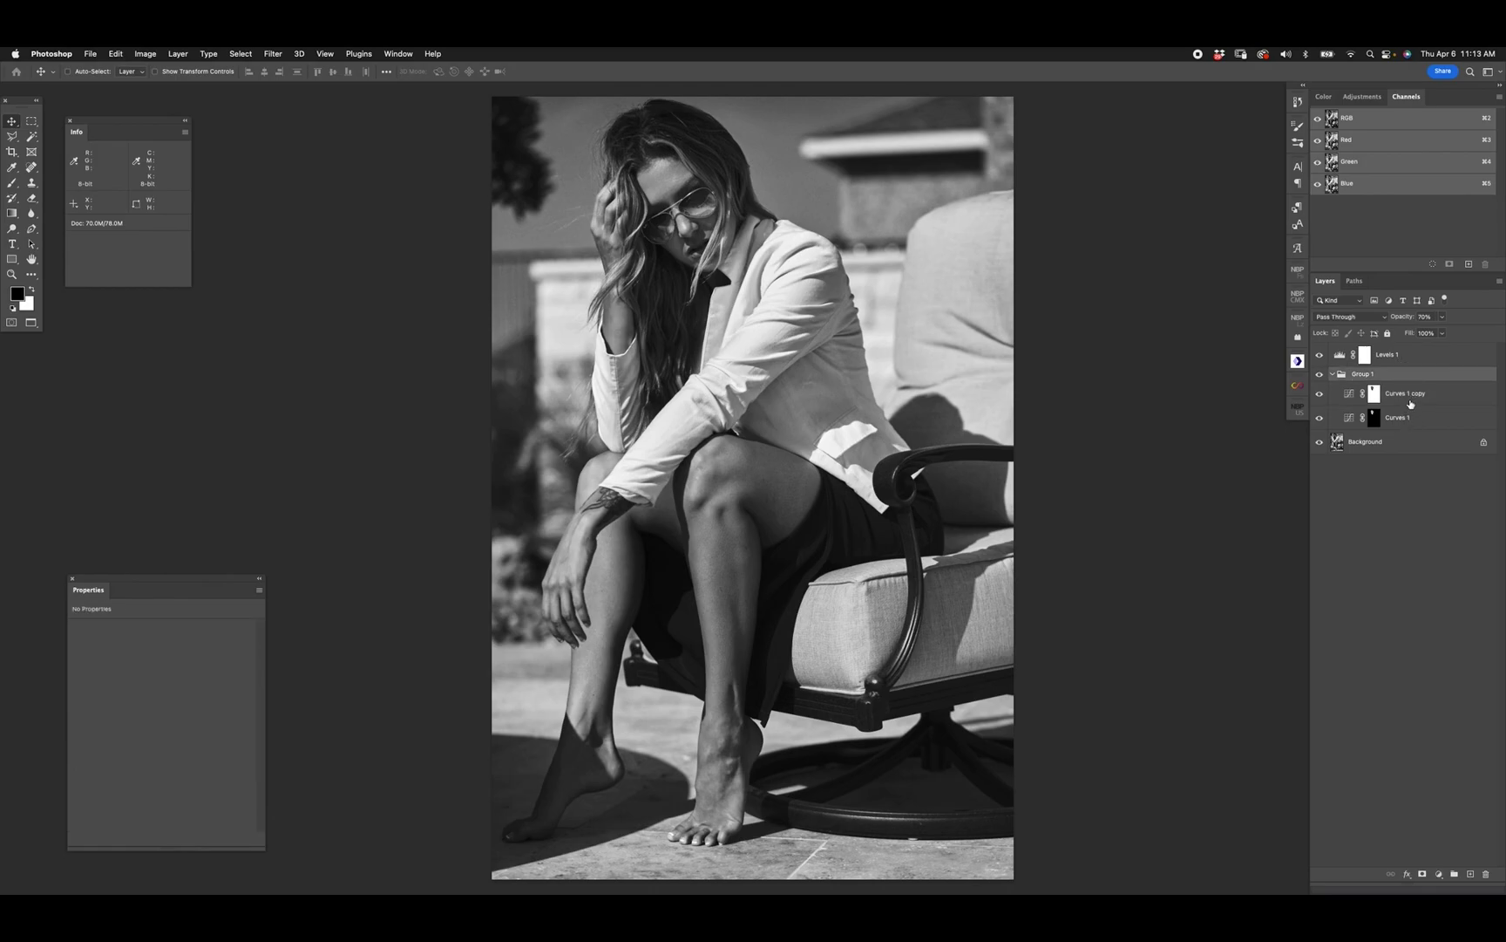
# - Pull the Curves 1 copy curve lower and lift Curves 1 further, comparing Group 1 on and off
pyautogui.click(1344, 395)
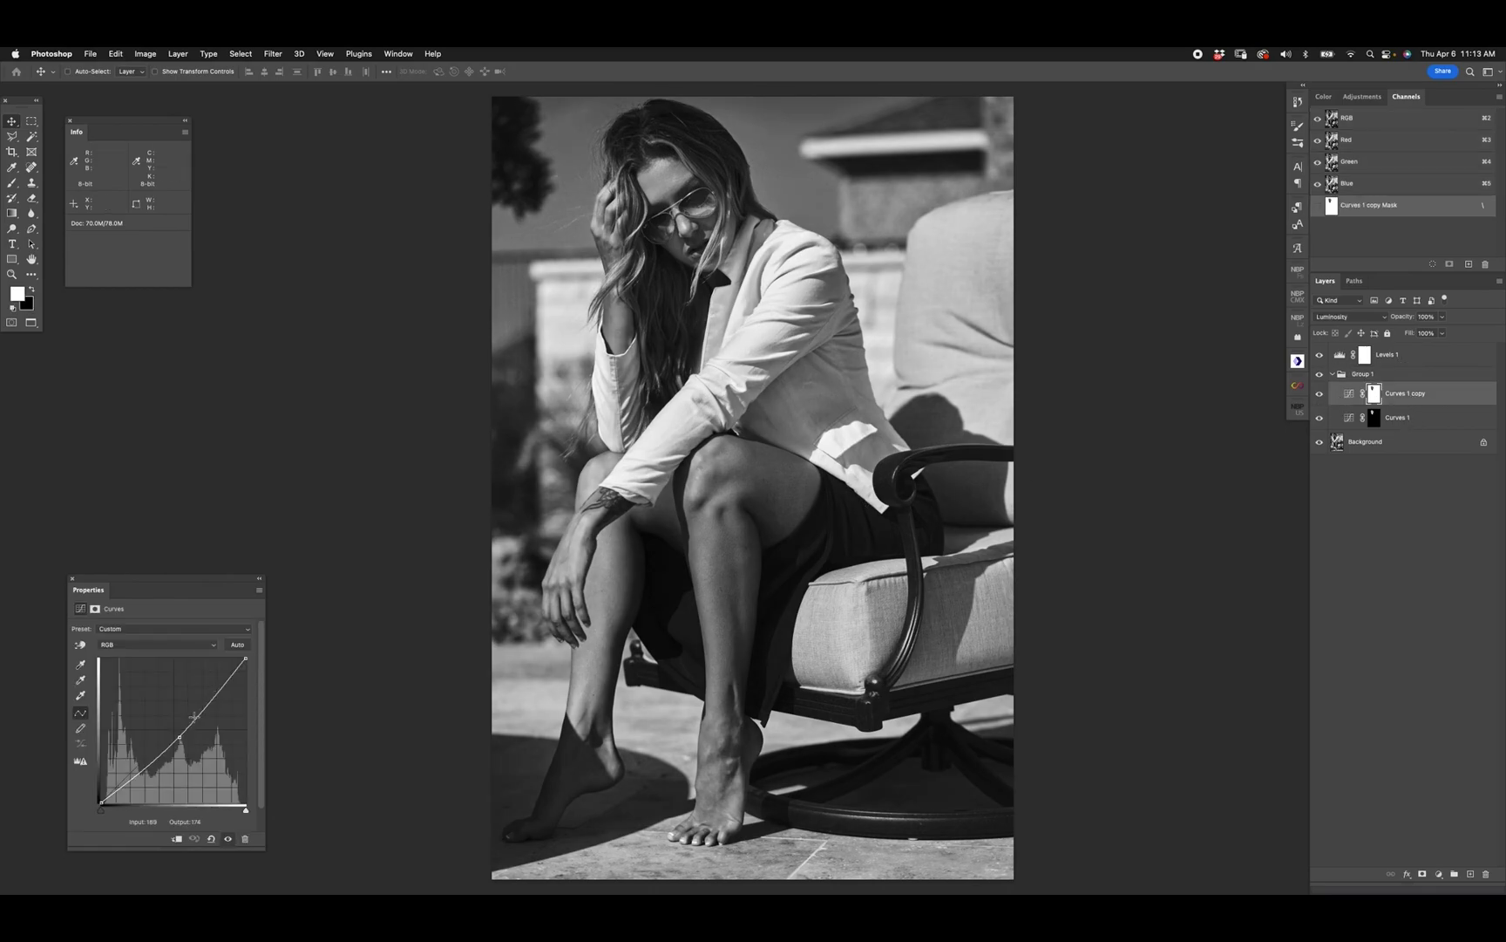
pyautogui.moveTo(180, 740); pyautogui.dragTo(185, 746)
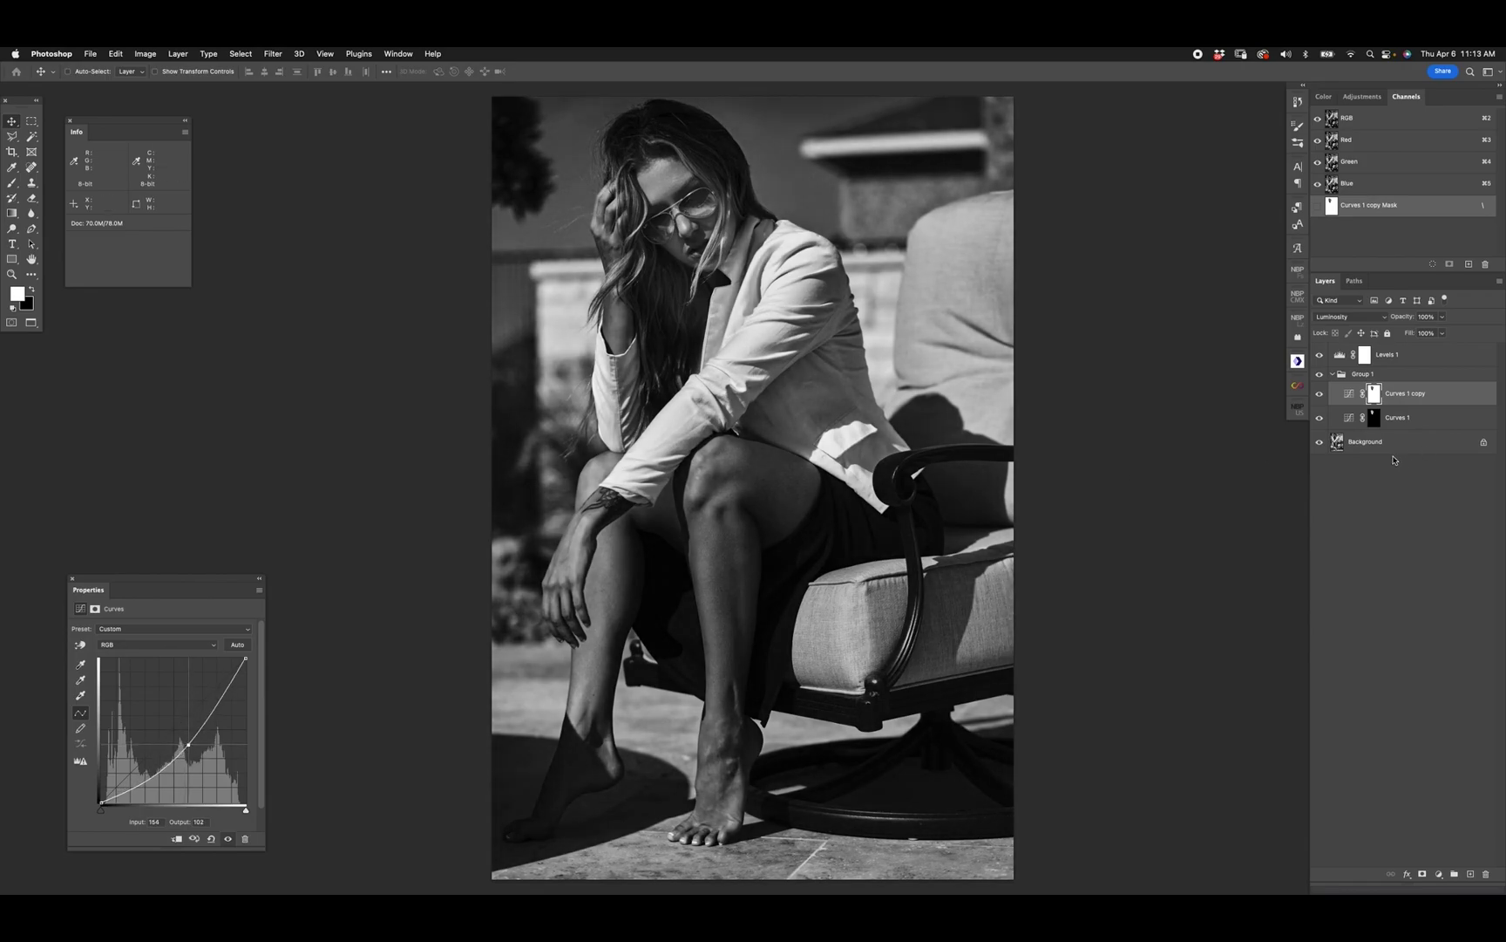
pyautogui.click(1345, 419)
pyautogui.moveTo(164, 723); pyautogui.dragTo(152, 716)
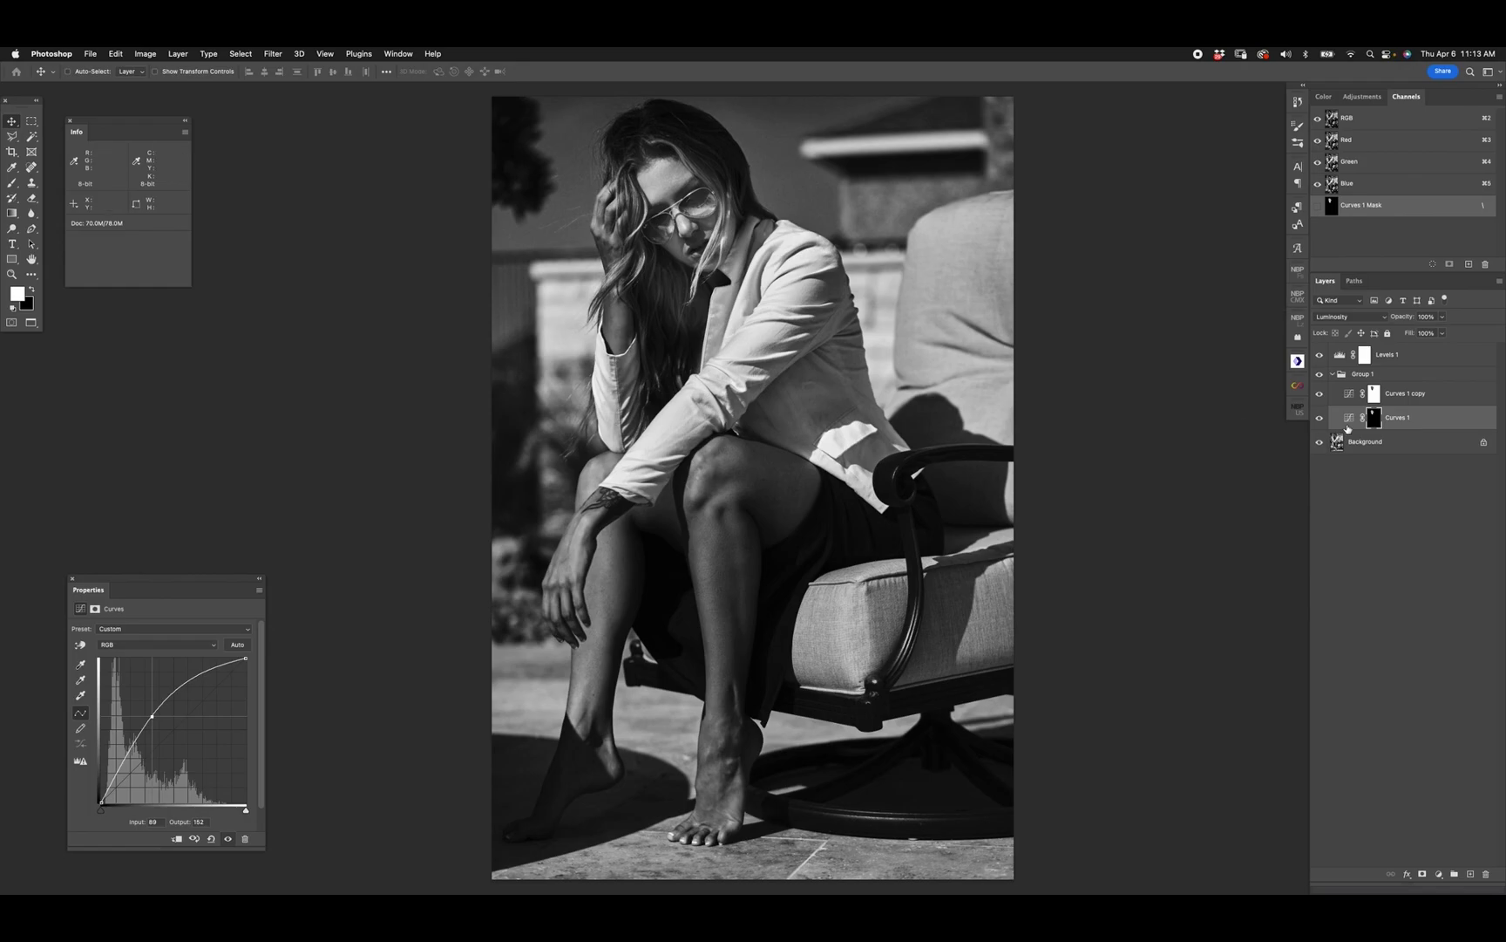
pyautogui.click(1320, 375)
pyautogui.click(1320, 375)
# - Ease Curves 1 down slightly, settle Curves 1 copy at 148→114, and select Group 1
pyautogui.moveTo(154, 716); pyautogui.dragTo(157, 721)
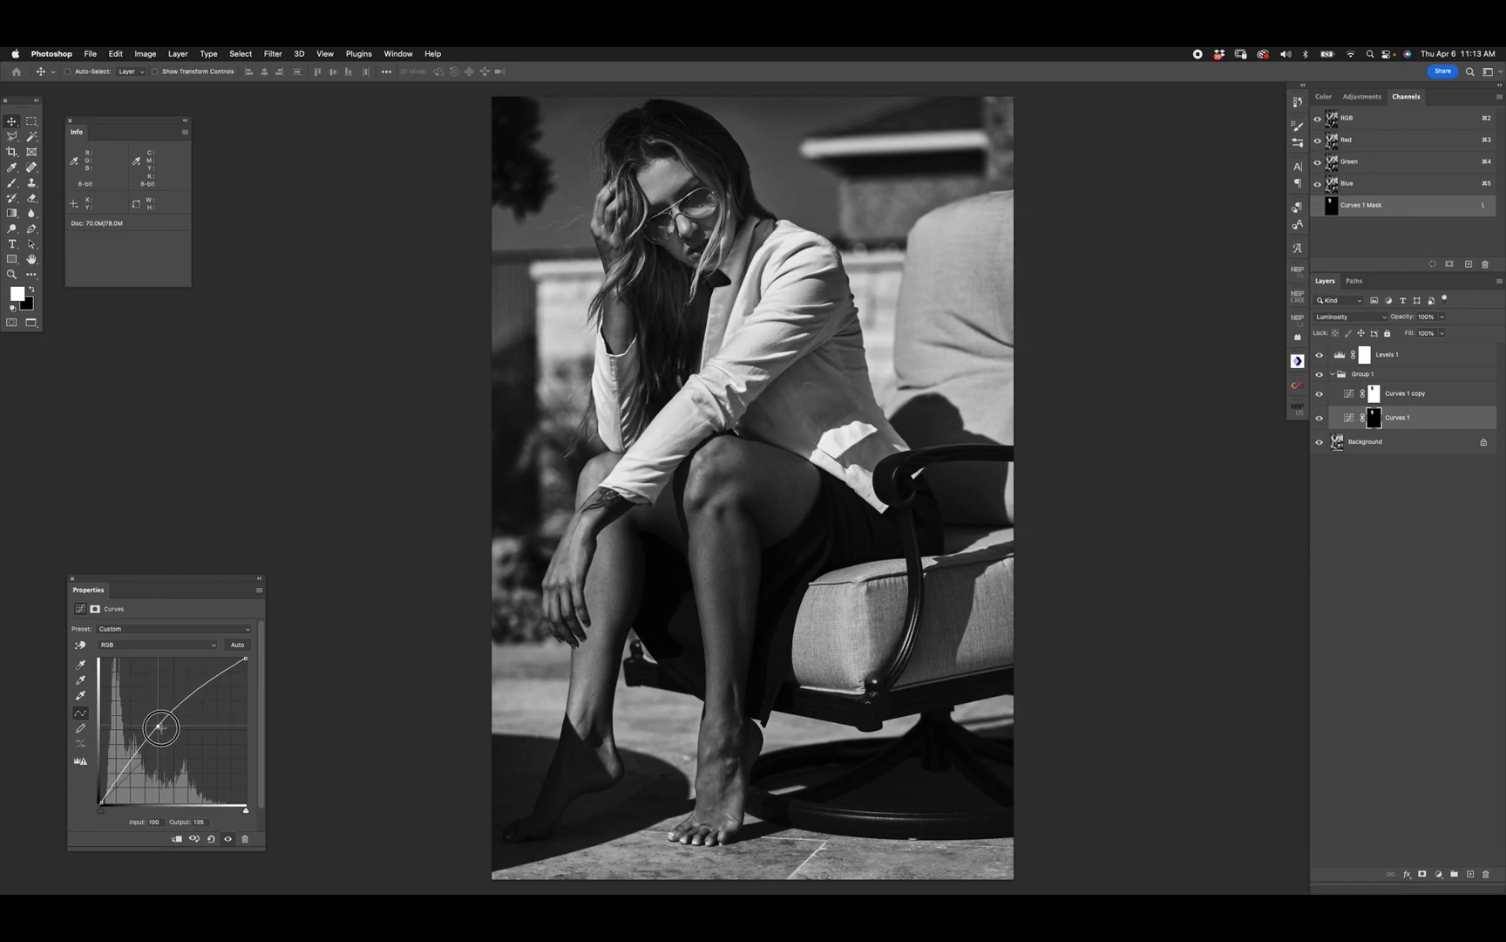
pyautogui.hotkey('alt', ']')
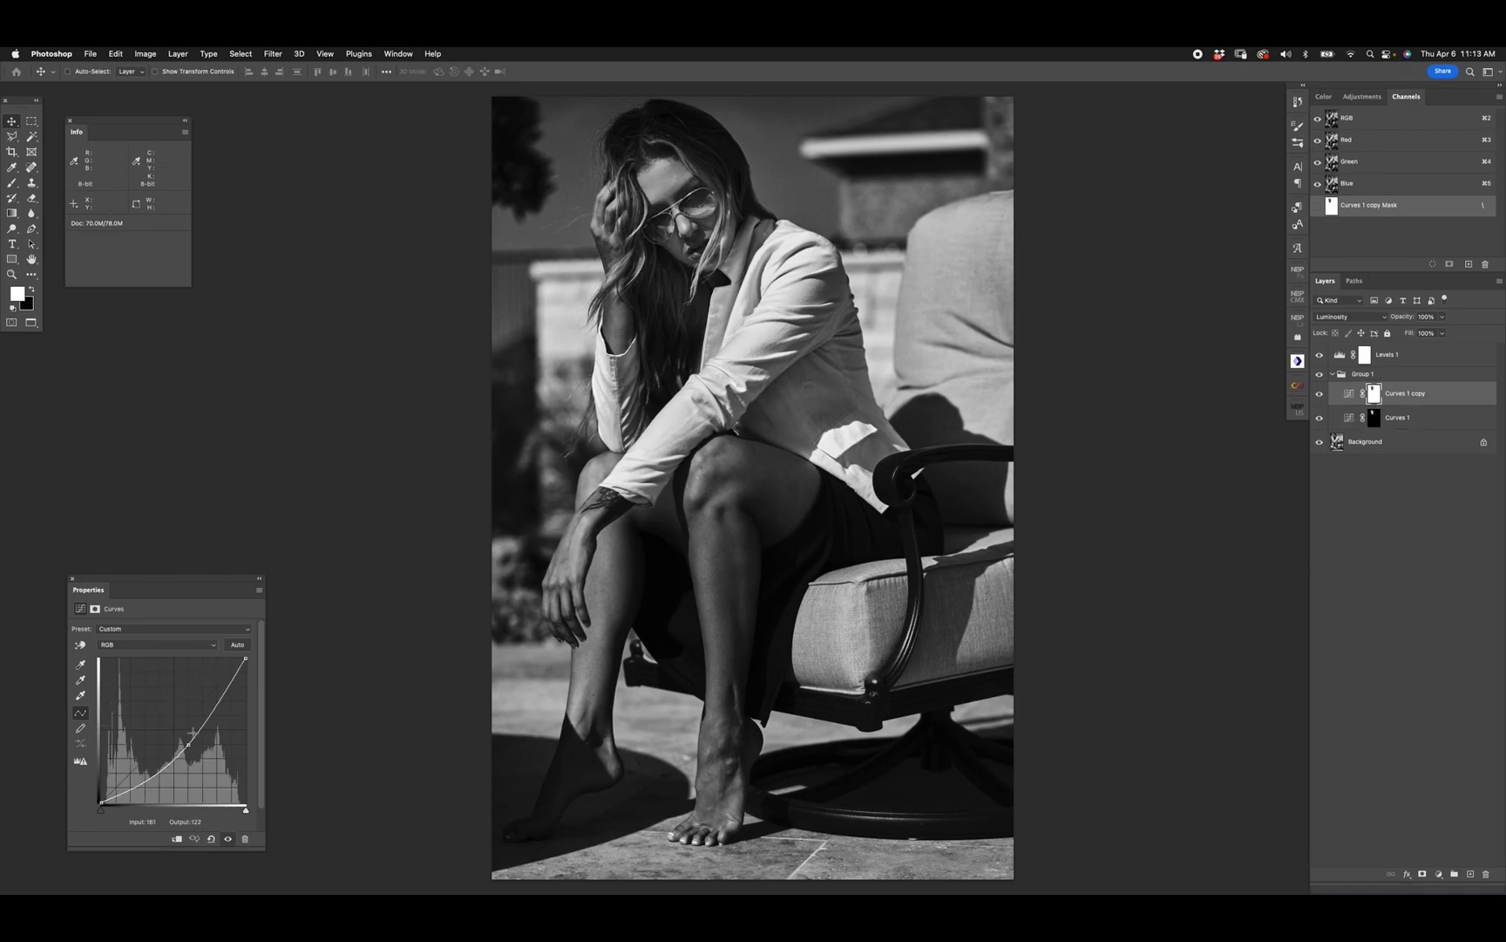
pyautogui.moveTo(189, 745); pyautogui.dragTo(183, 739)
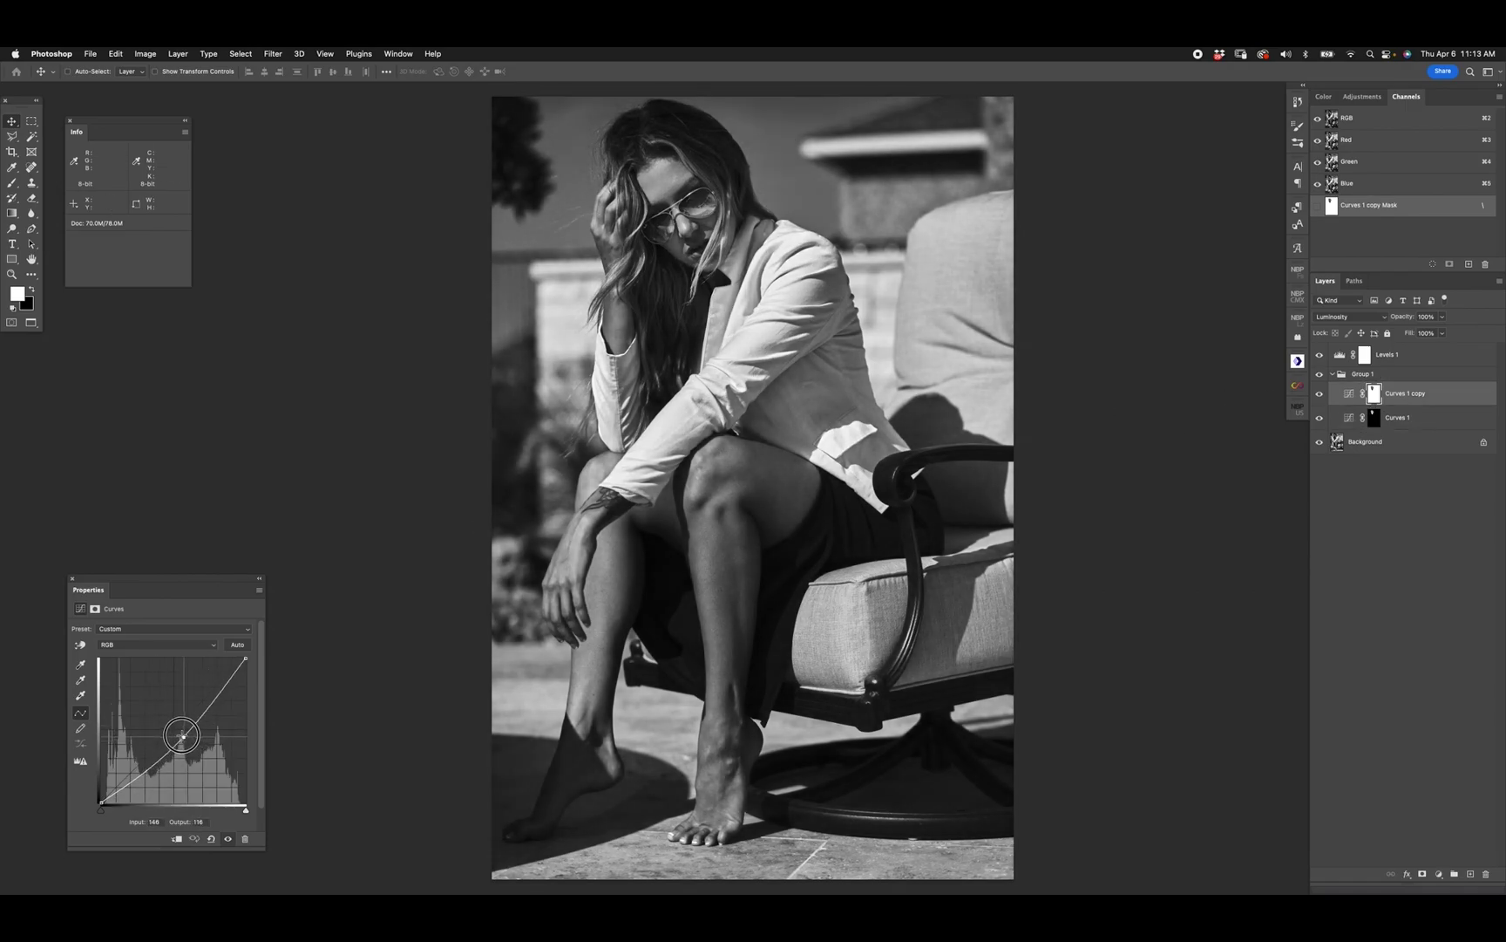
pyautogui.keyDown('shift'); pyautogui.click(1412, 420); pyautogui.keyUp('shift')
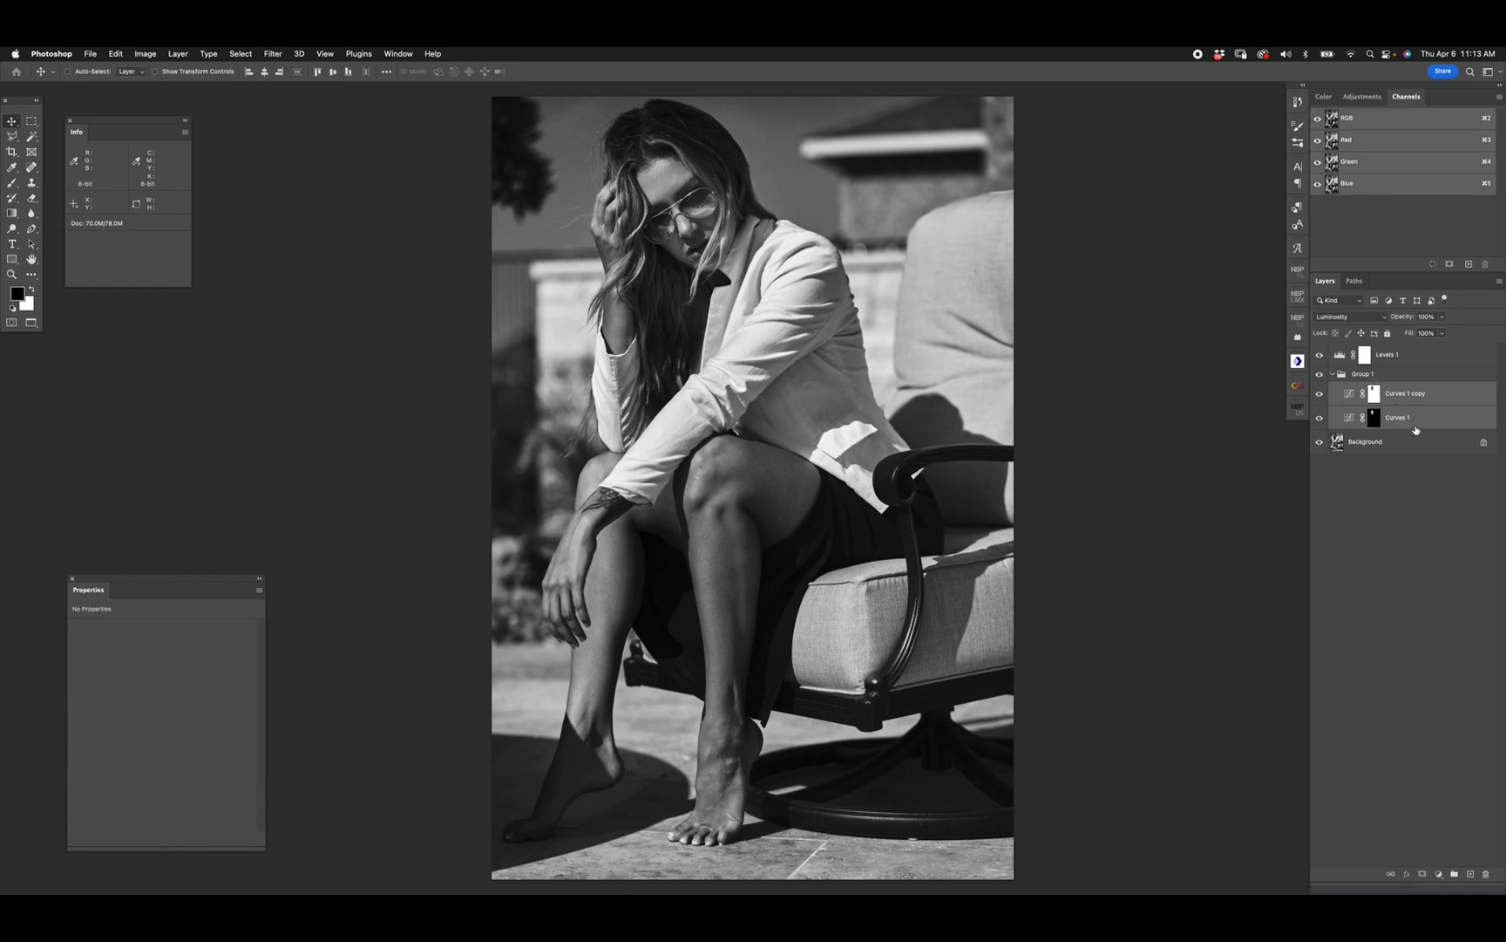
pyautogui.click(1404, 377)
# - Set Group 1 to 60% opacity and toggle it twice to compare
pyautogui.press('6')
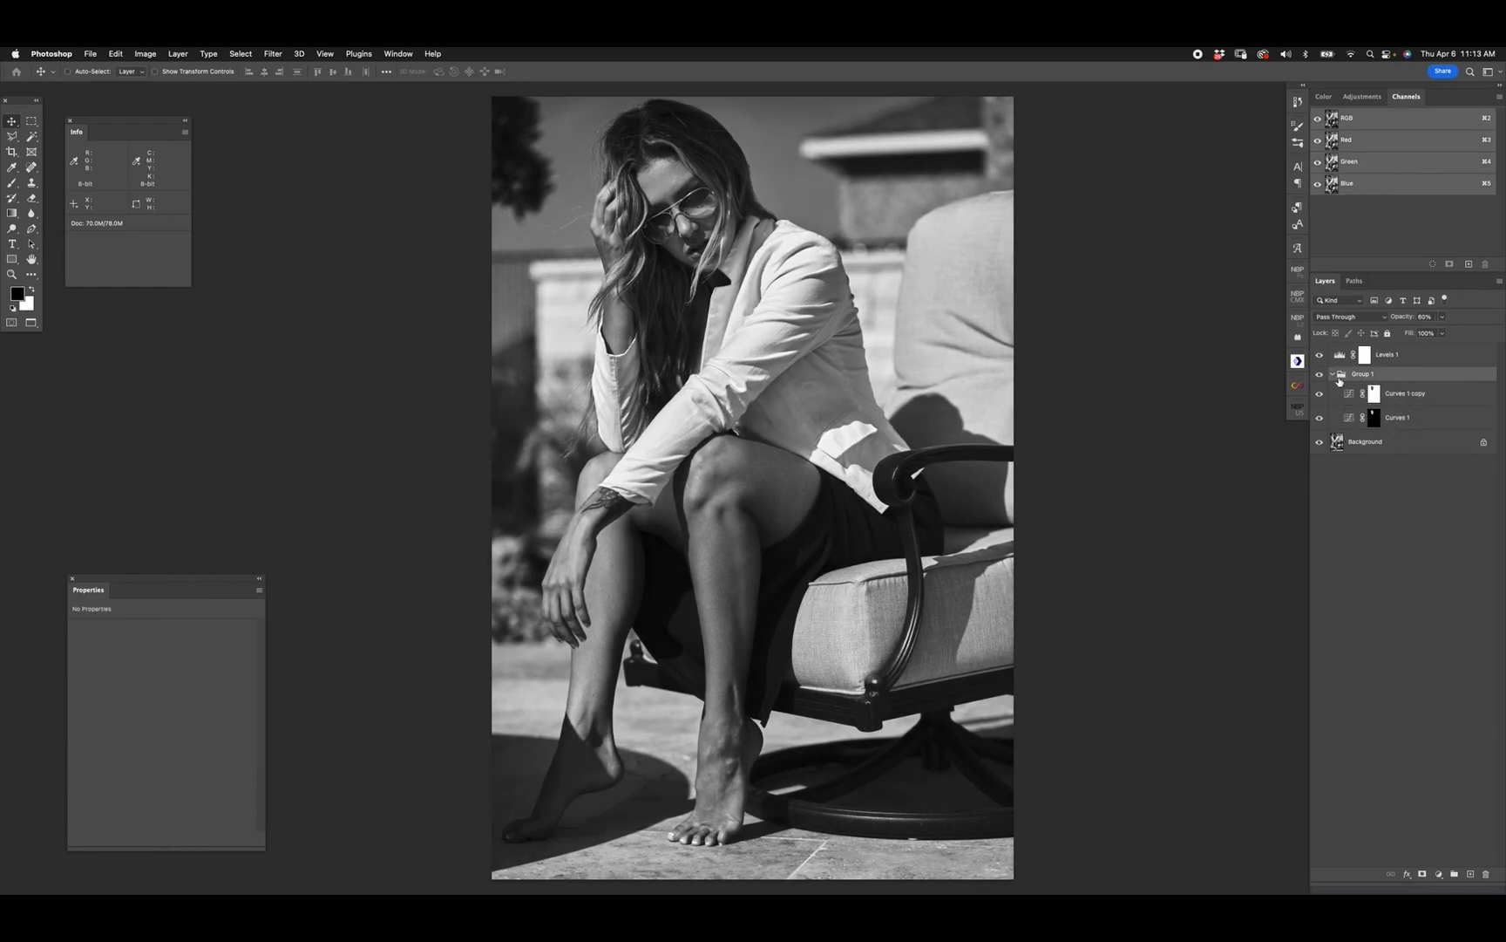
pyautogui.click(1321, 376)
pyautogui.click(1321, 376)
pyautogui.click(1322, 375)
pyautogui.click(1322, 376)
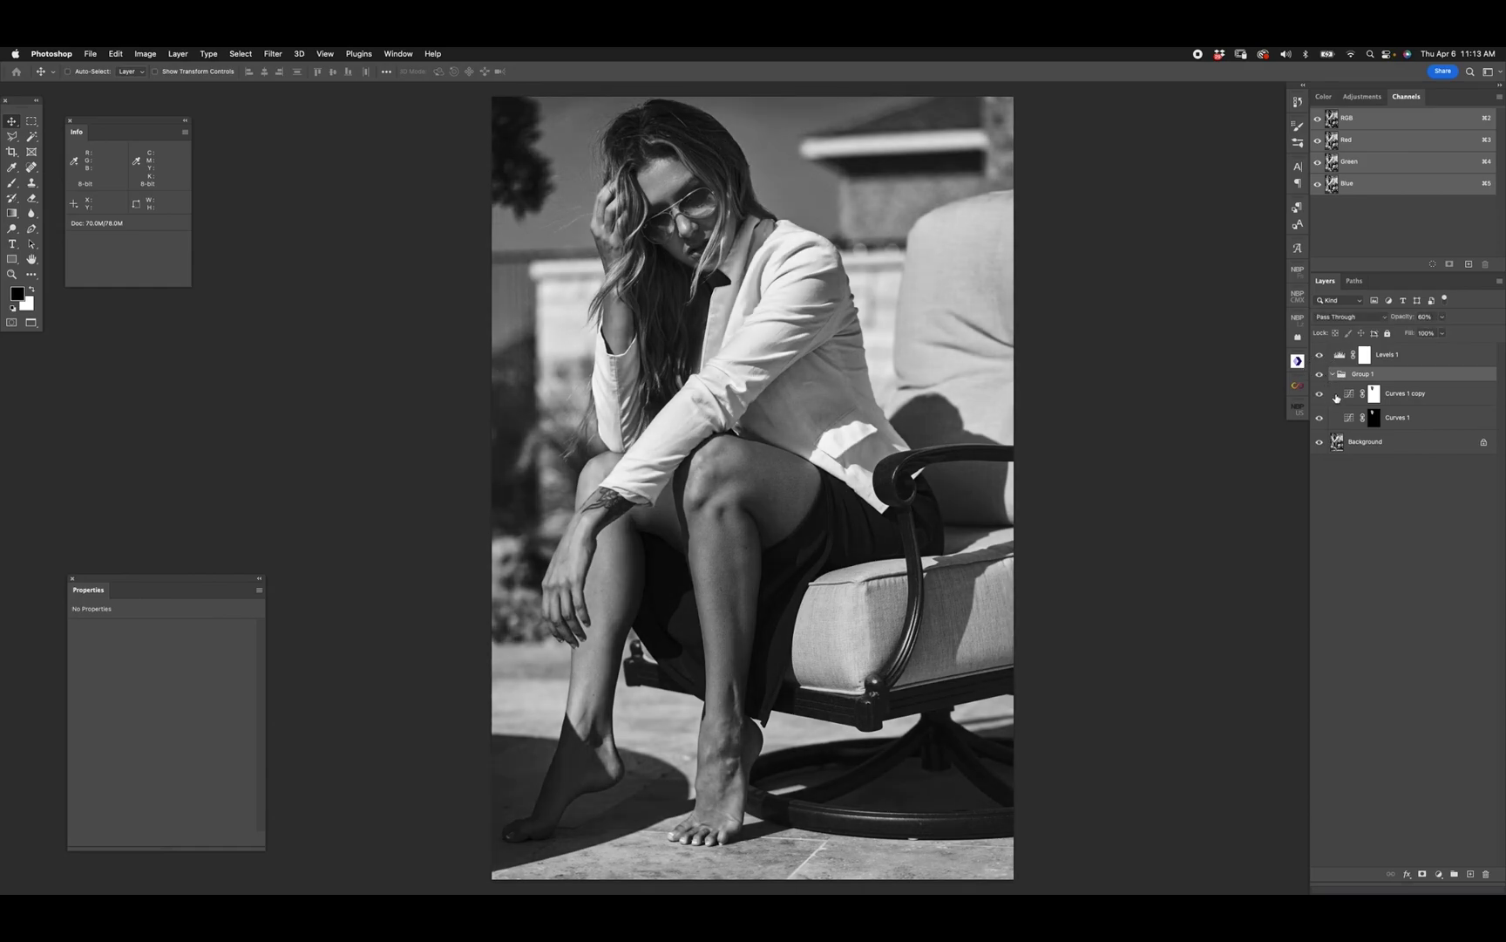
# - Lower the Levels 1 white input to 245, compare with the original photo, and reselect Group 1
pyautogui.click(1340, 354)
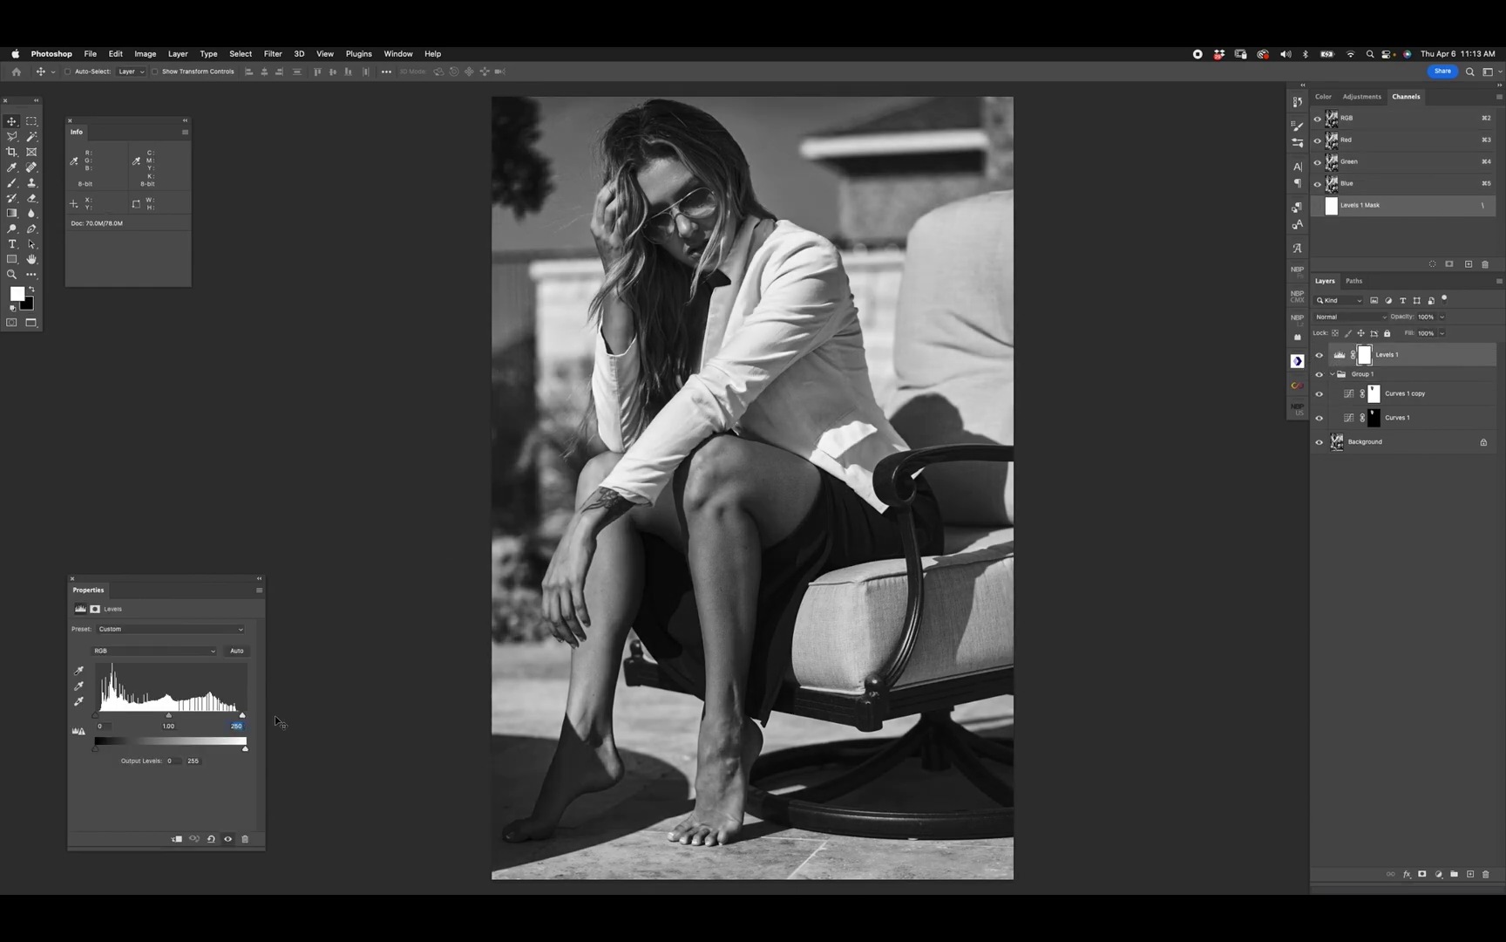
pyautogui.press('Down')
pyautogui.press('Down')
pyautogui.press('Down')
pyautogui.press('Down')
pyautogui.keyDown('alt'); pyautogui.click(1320, 443); pyautogui.keyUp('alt')
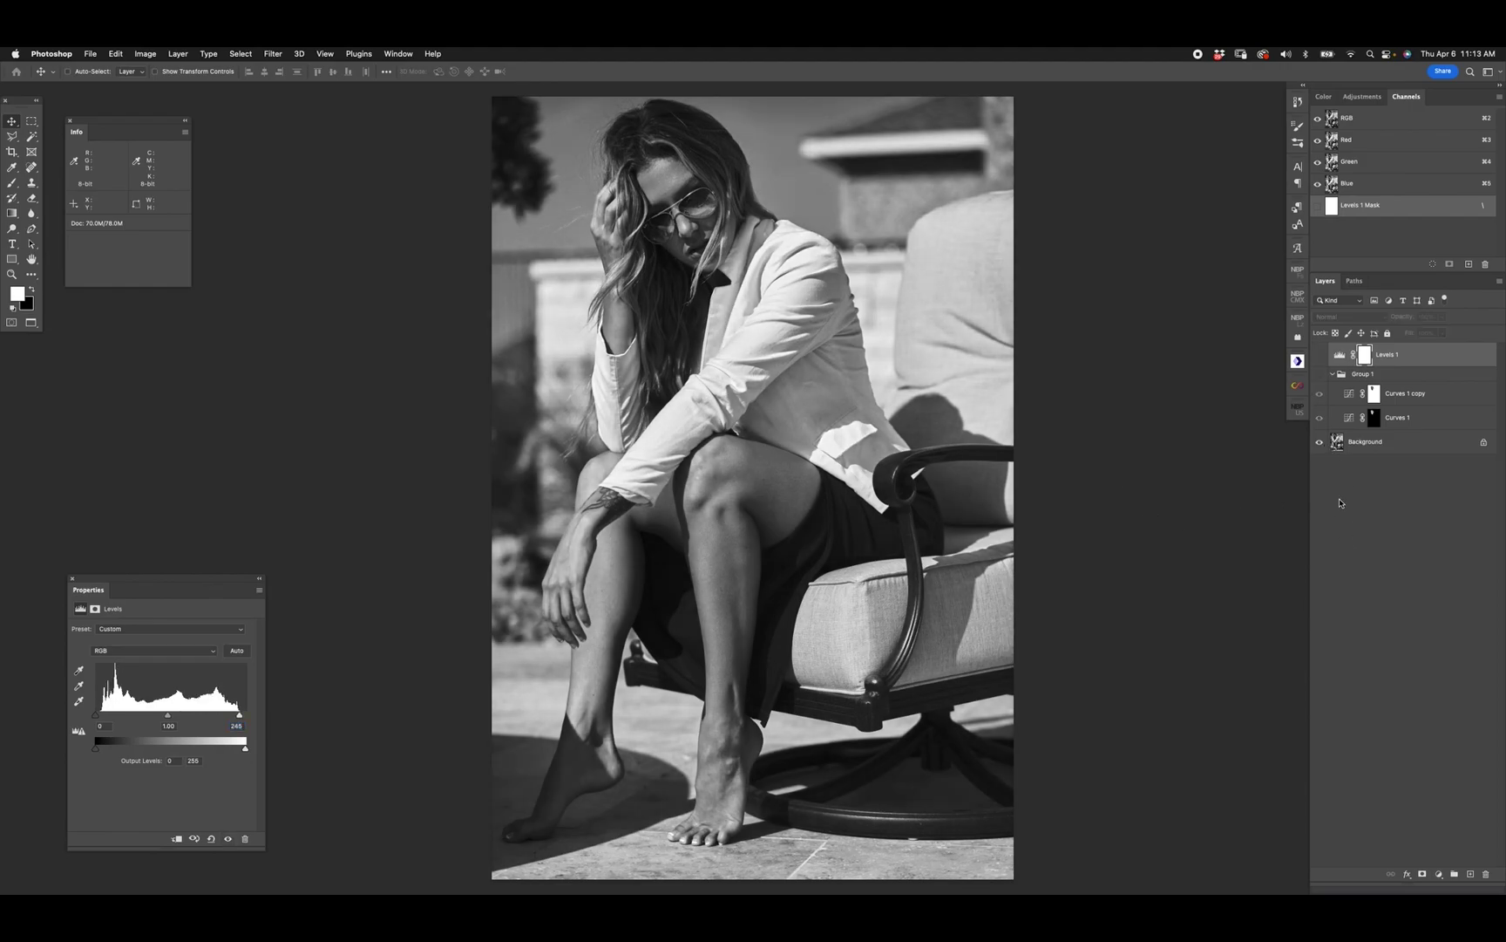
pyautogui.keyDown('alt'); pyautogui.click(1320, 443); pyautogui.keyUp('alt')
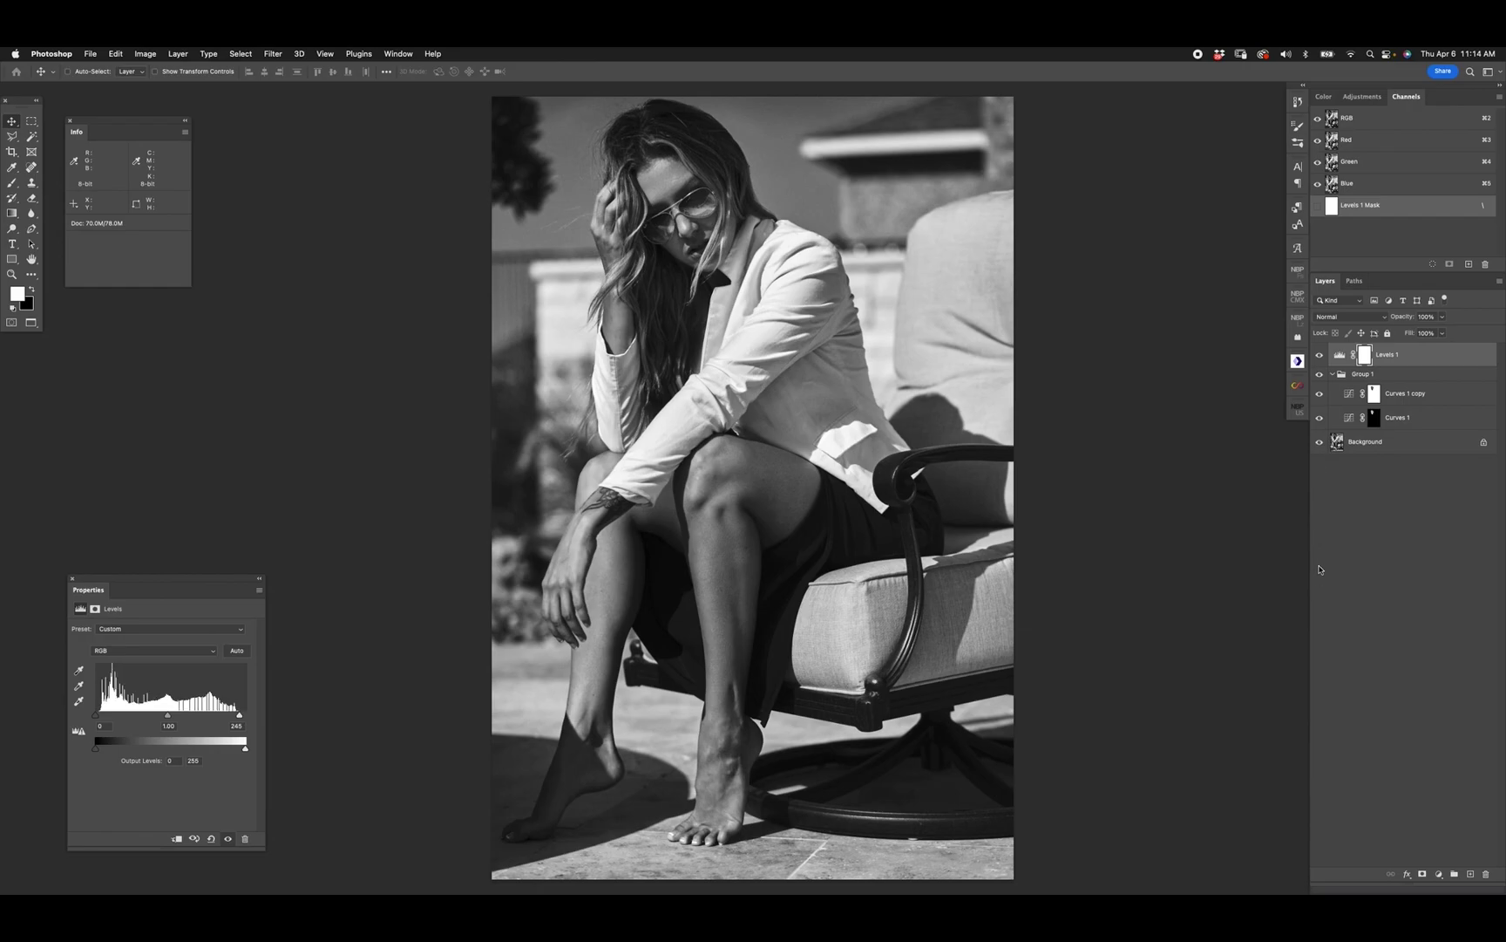
pyautogui.click(1398, 375)
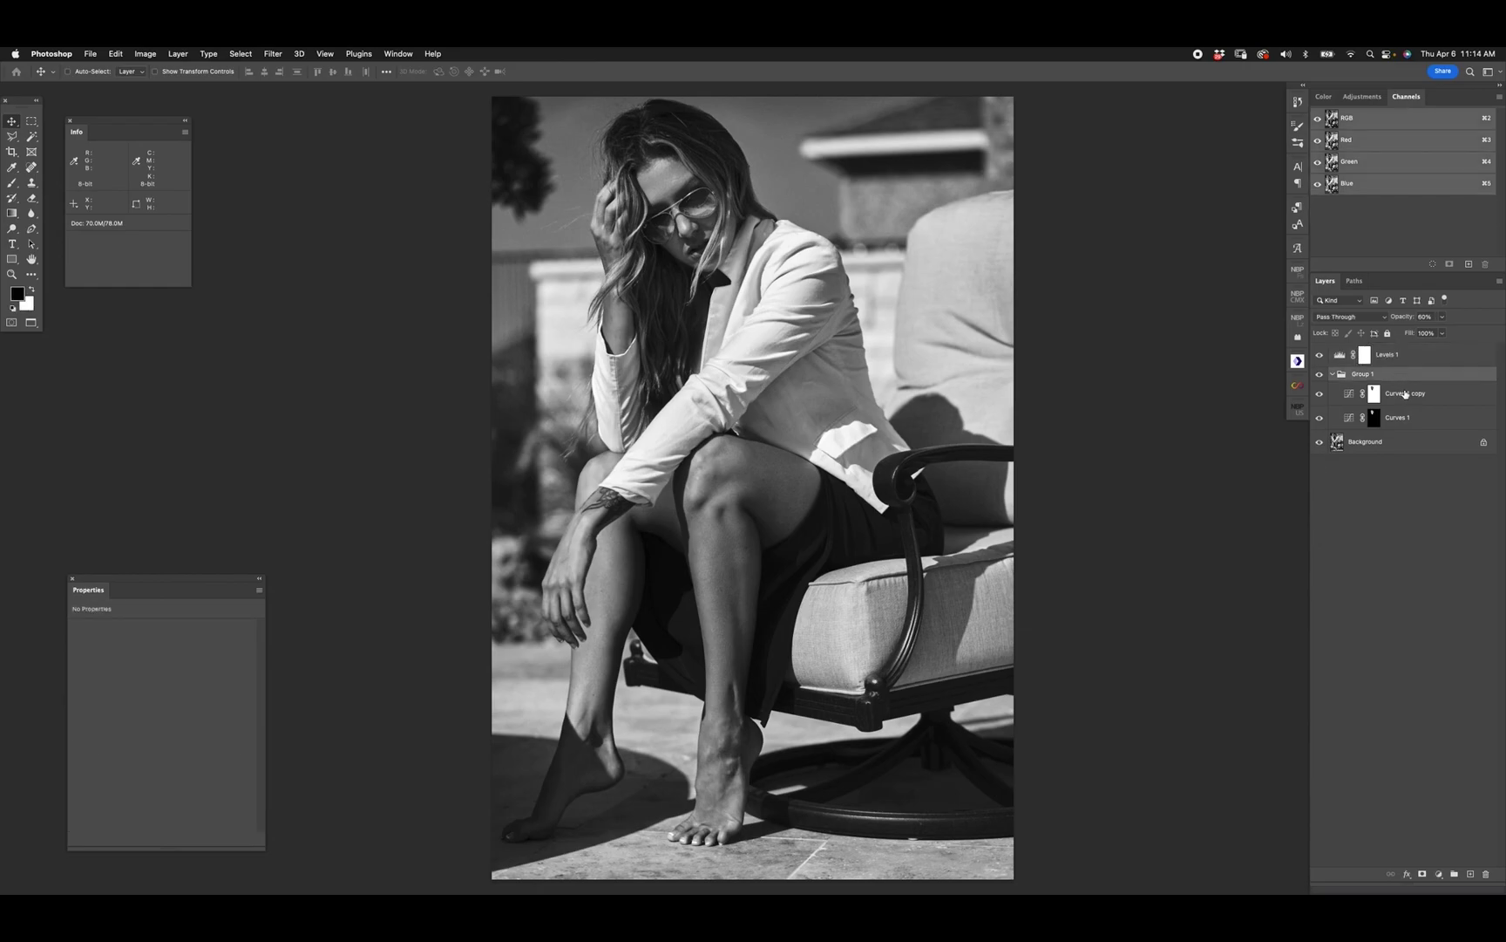
# - Try Group 1 at 70% opacity and compare against the unadjusted photo
pyautogui.press('7')
pyautogui.keyDown('alt'); pyautogui.click(1319, 445); pyautogui.keyUp('alt')
pyautogui.keyDown('alt'); pyautogui.click(1321, 448); pyautogui.keyUp('alt')
pyautogui.press('super+comma')
pyautogui.press('super+comma')
# - Settle Group 1 at 65% opacity, toggling it on and off to compare
pyautogui.press('6')
pyautogui.press('6')
pyautogui.press('5')
pyautogui.click(1320, 375)
pyautogui.click(1320, 375)
pyautogui.click(1321, 374)
pyautogui.click(1320, 374)
pyautogui.click(1319, 374)
pyautogui.click(1320, 374)
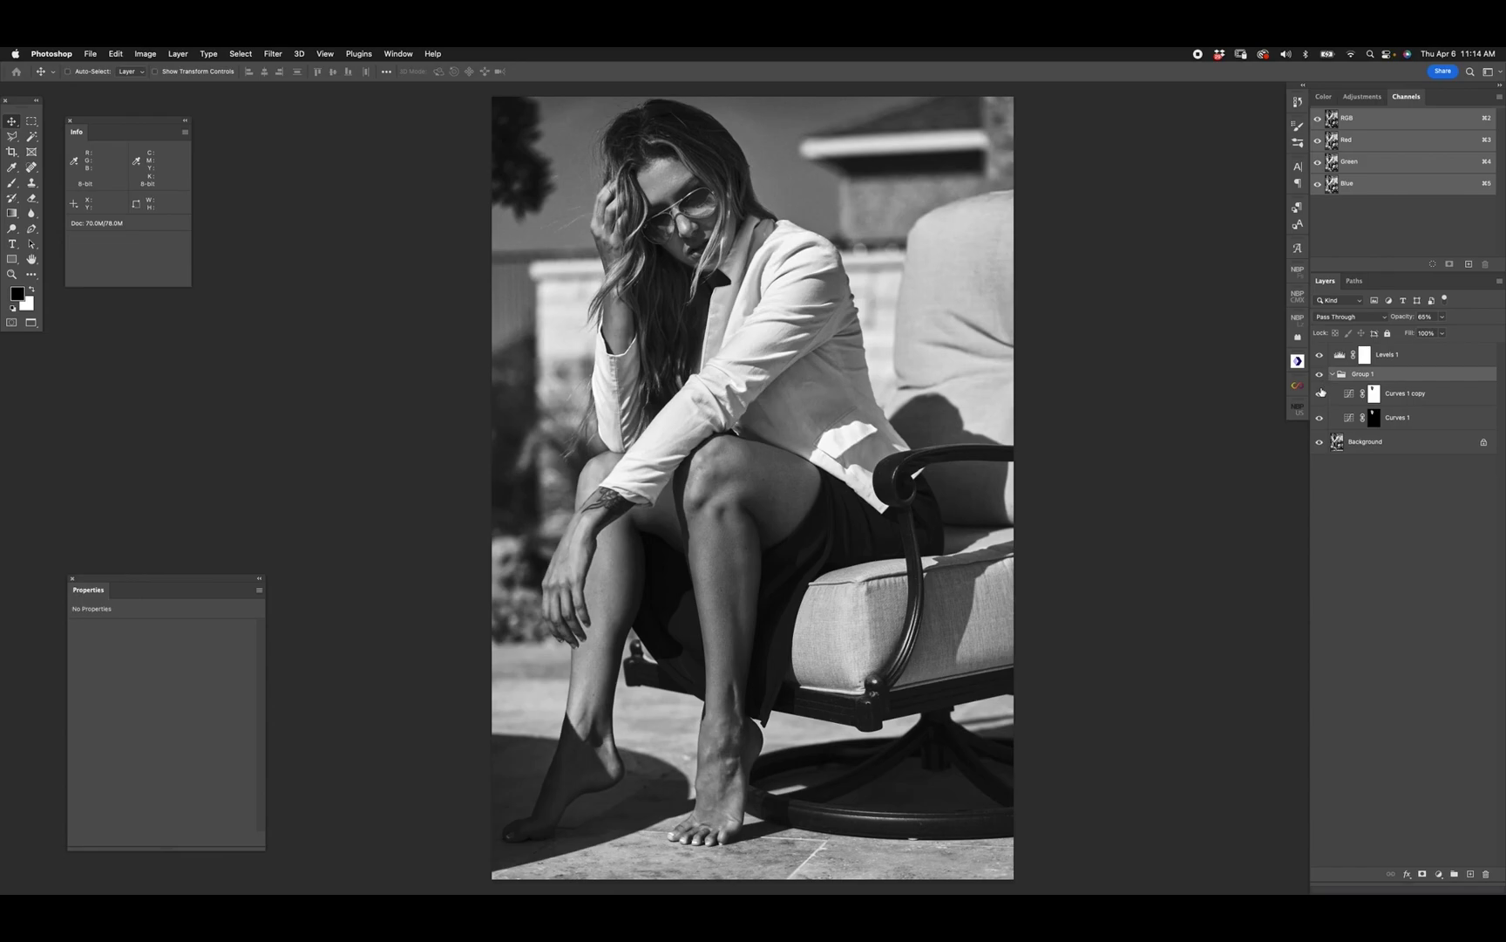